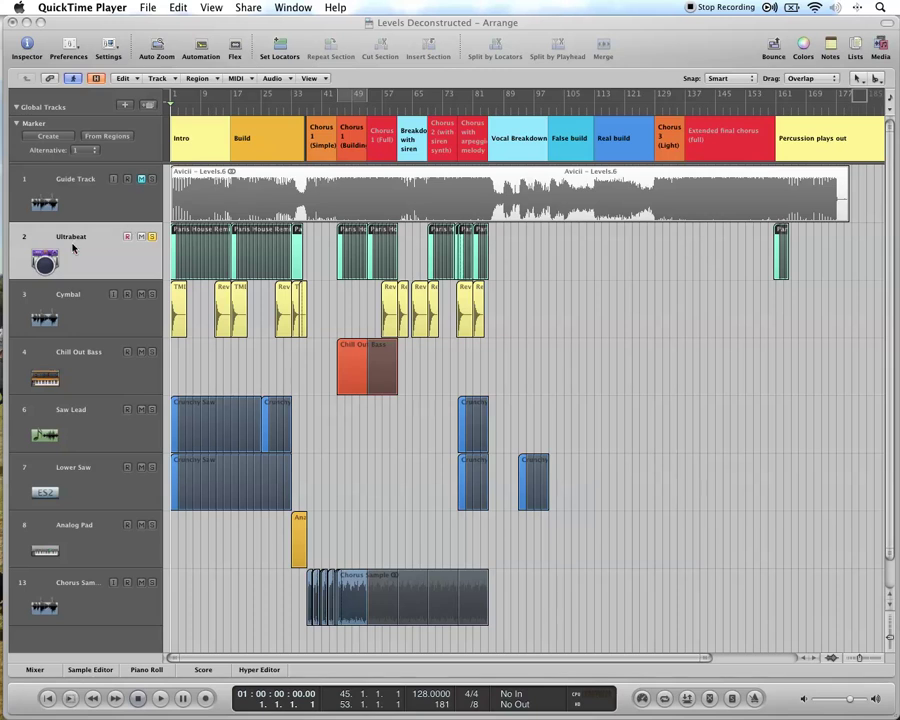
# - Show the mixer for the Ultrabeat track and set its instrument to Ultrabeat Multi Output (8xStereo, 8xMono)
pyautogui.click(88, 237)
pyautogui.press('x')
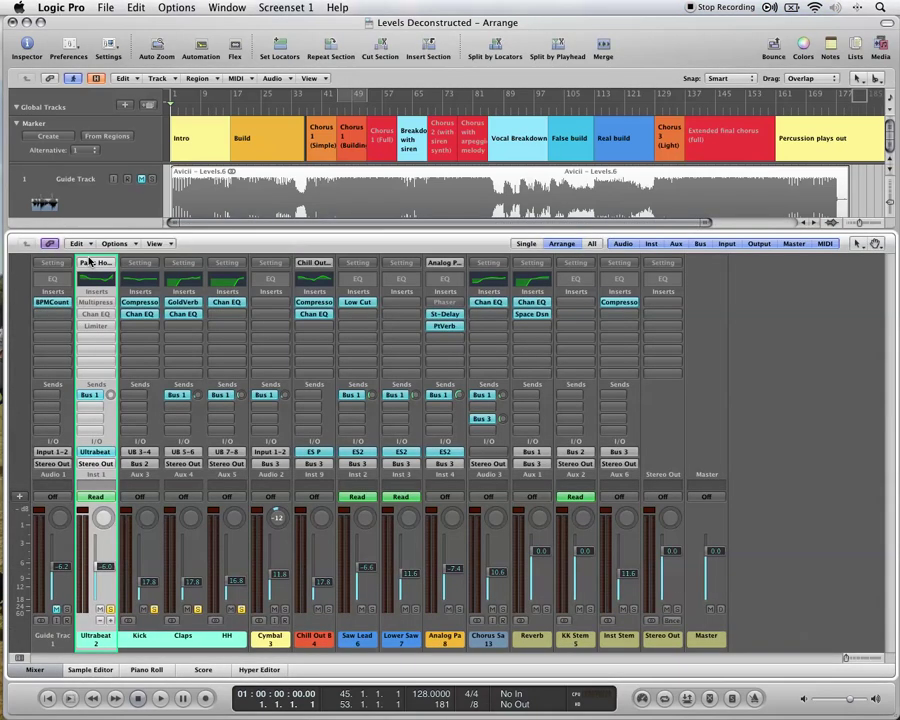
pyautogui.click(91, 453)
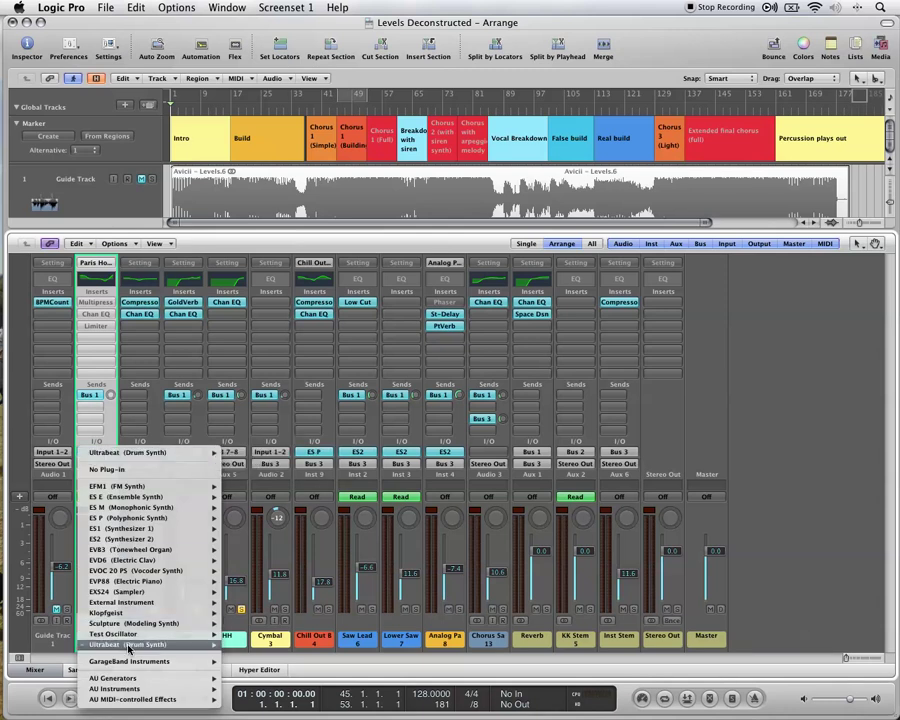
pyautogui.moveTo(150, 645)
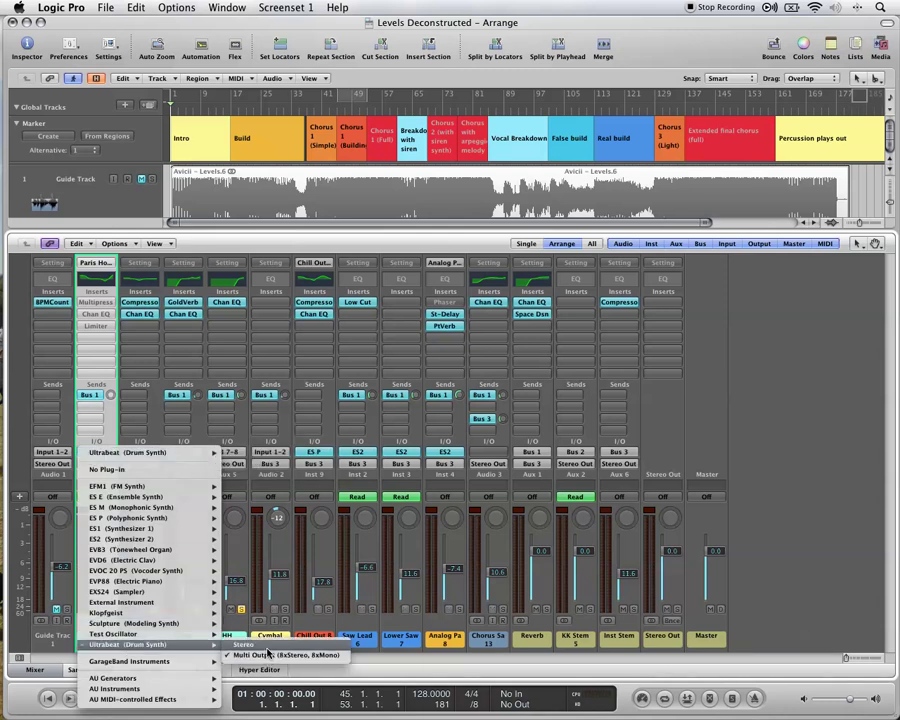
pyautogui.click(269, 656)
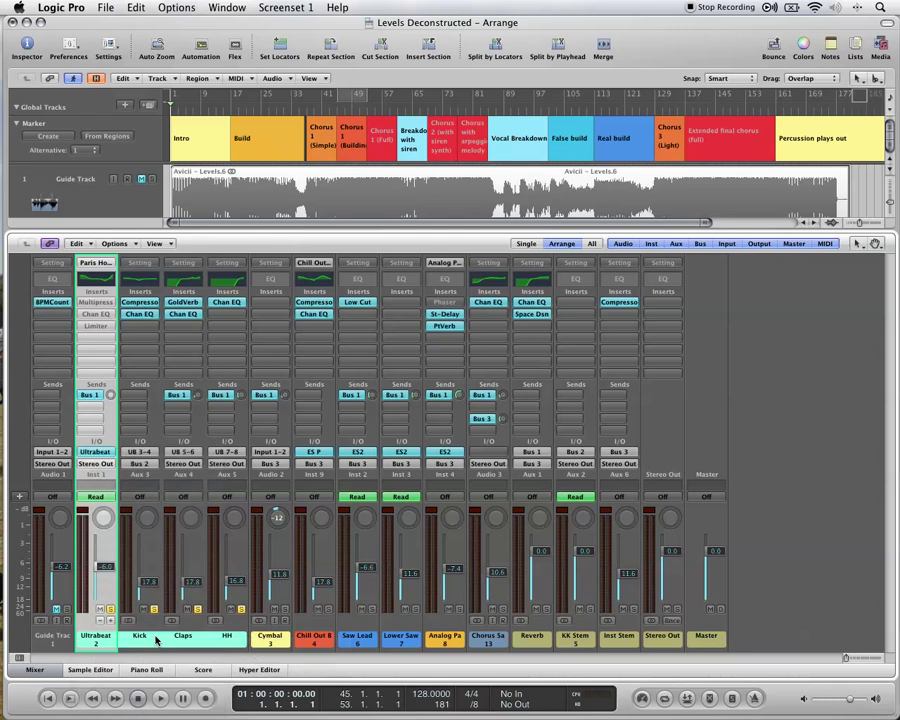
# - Open the Ultrabeat instrument and browse the kits in 01 Drum Kits and the import list without importing anything
pyautogui.click(89, 456)
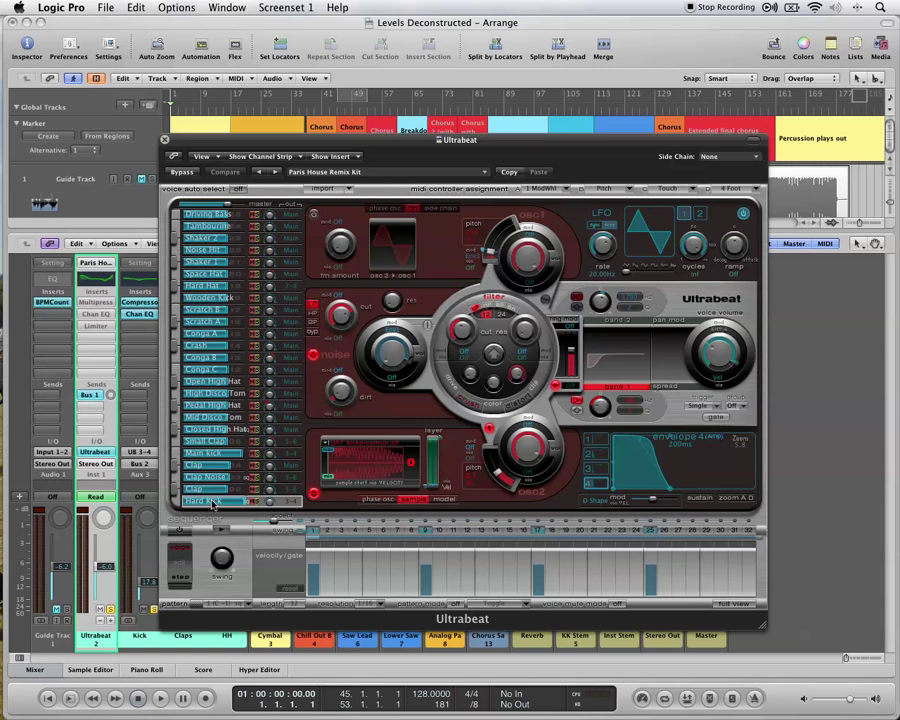
pyautogui.click(321, 190)
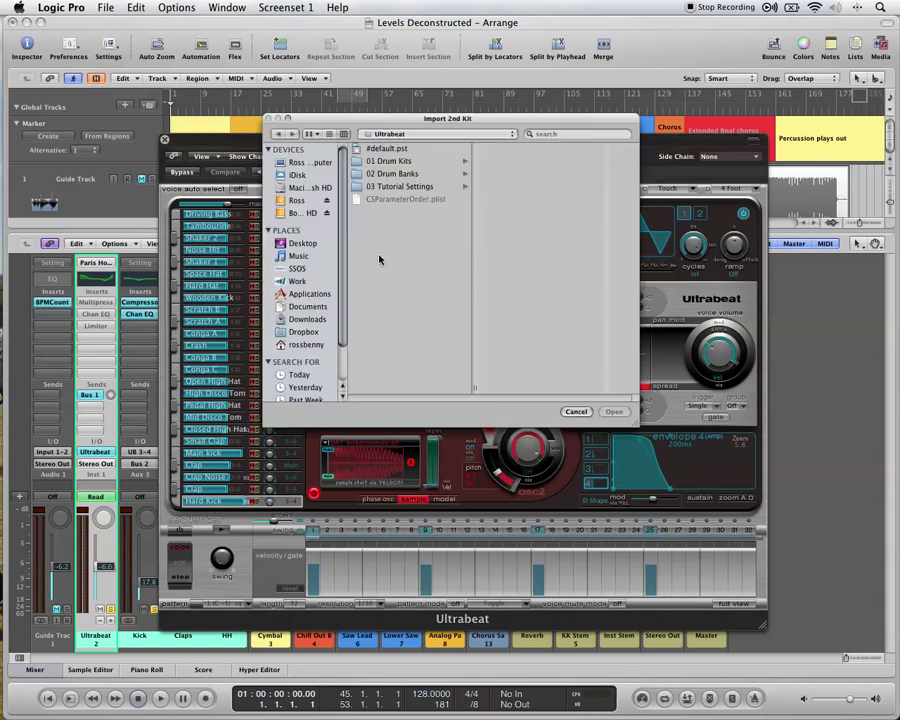
pyautogui.click(392, 161)
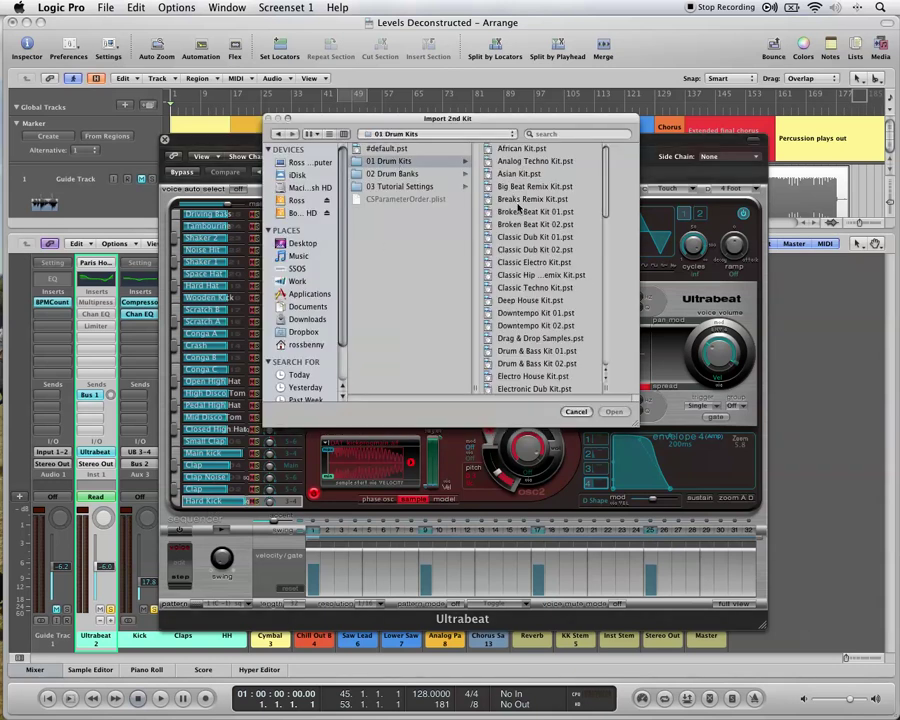
pyautogui.click(571, 412)
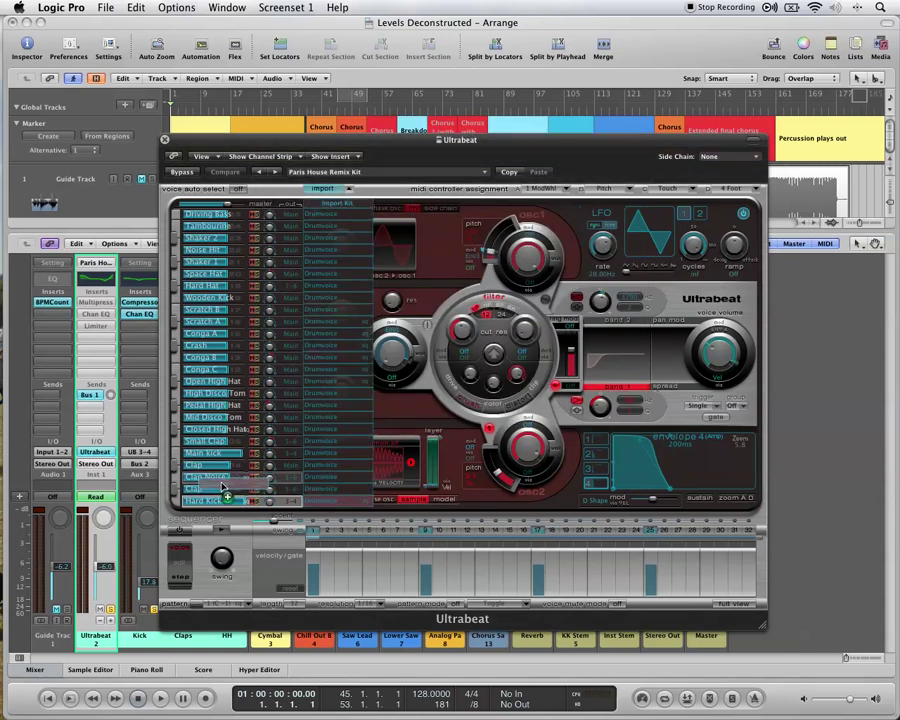
pyautogui.click(336, 188)
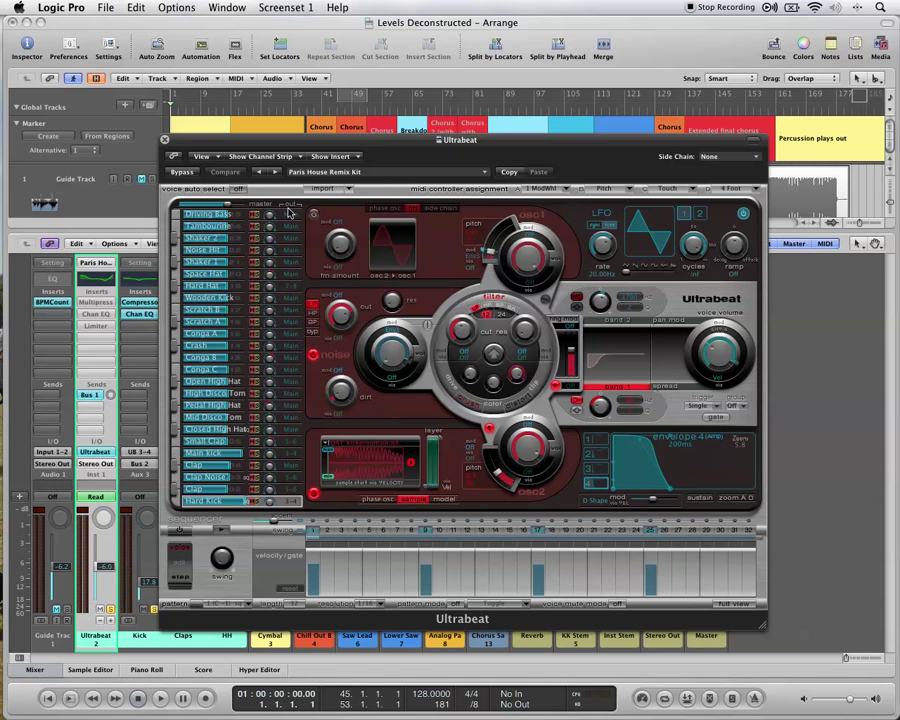
# - Check the output assignments of the Hard Kick, Clap and Hard Hat voices, leaving them as they are, and close Ultrabeat
pyautogui.click(290, 503)
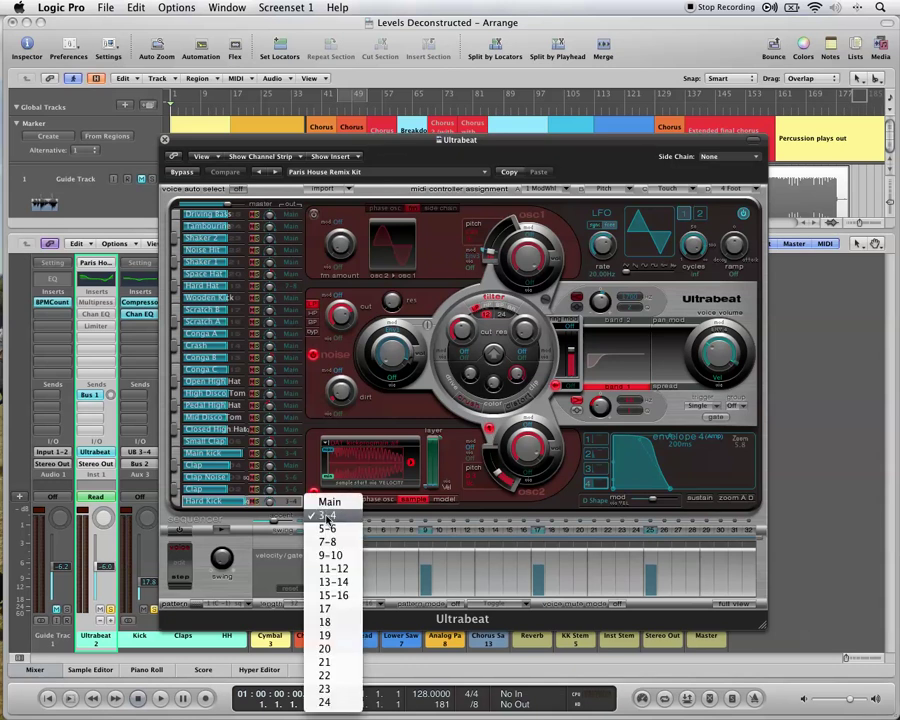
pyautogui.click(289, 498)
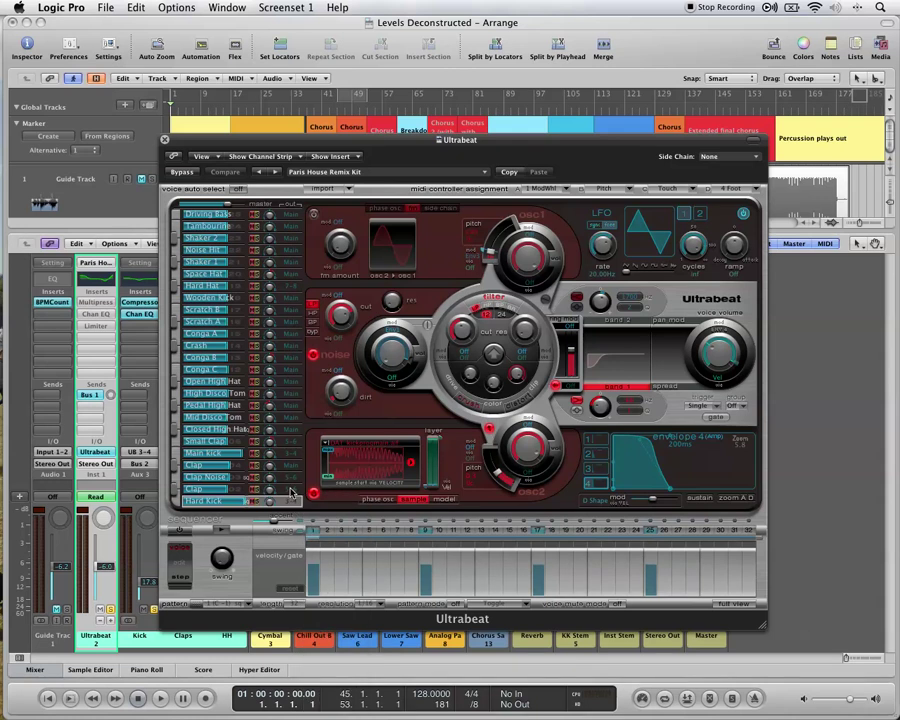
pyautogui.click(290, 491)
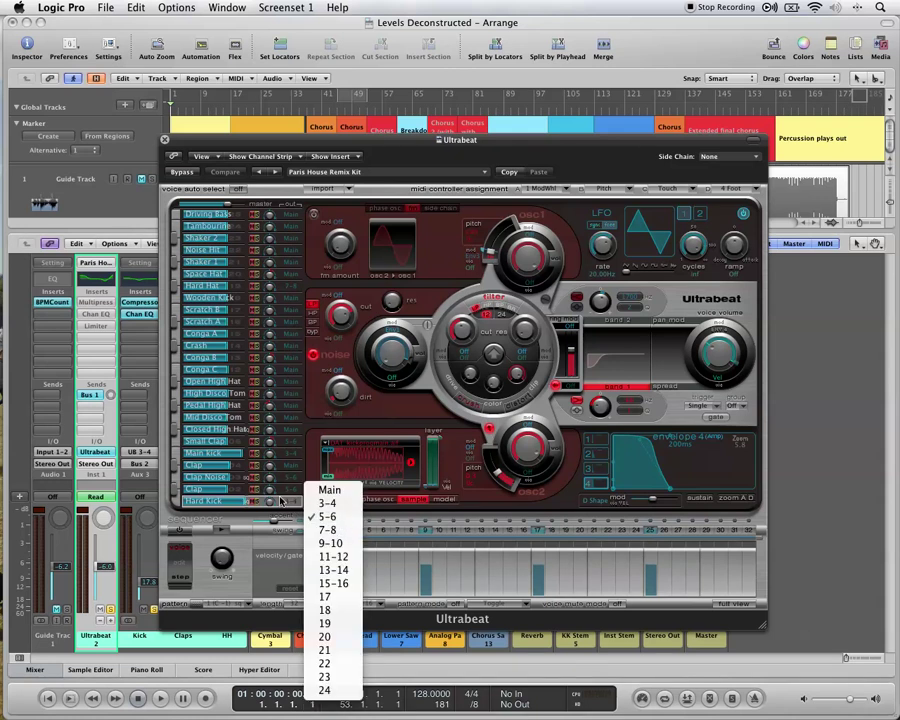
pyautogui.click(292, 493)
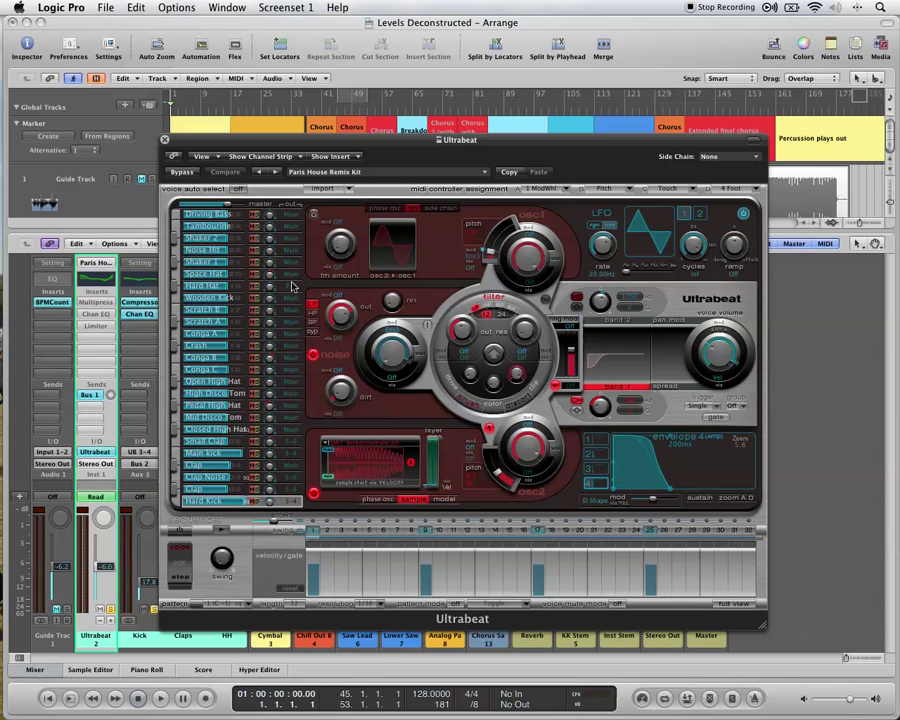
pyautogui.click(291, 327)
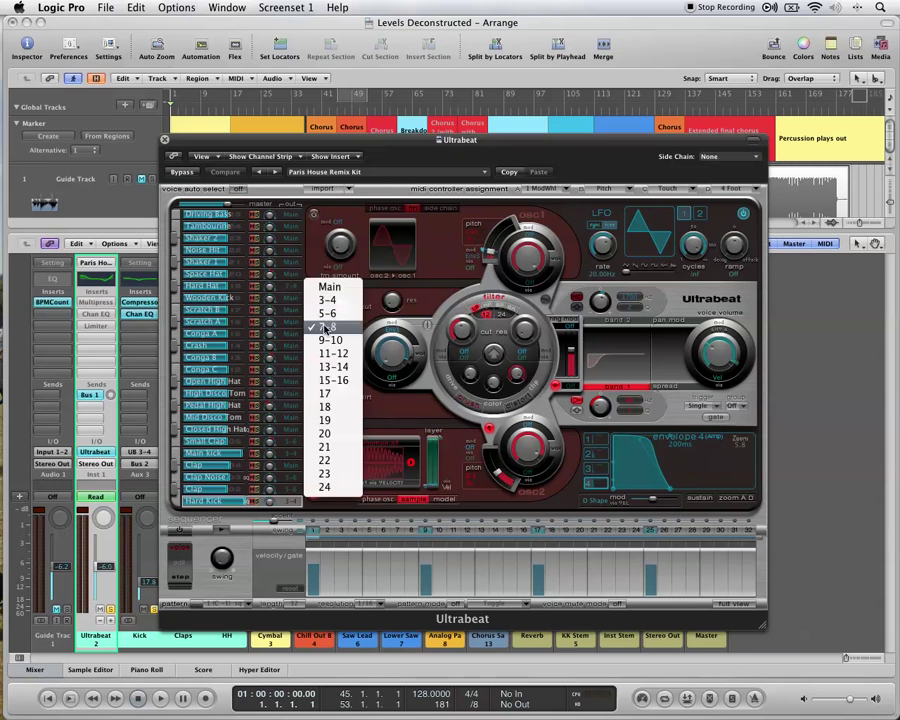
pyautogui.click(175, 139)
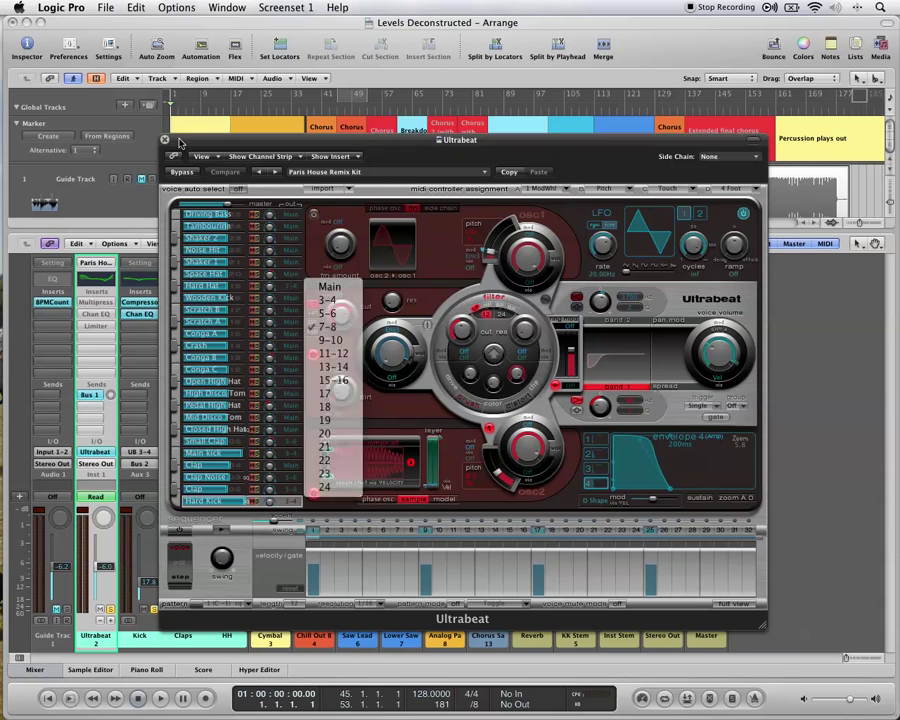
pyautogui.click(166, 140)
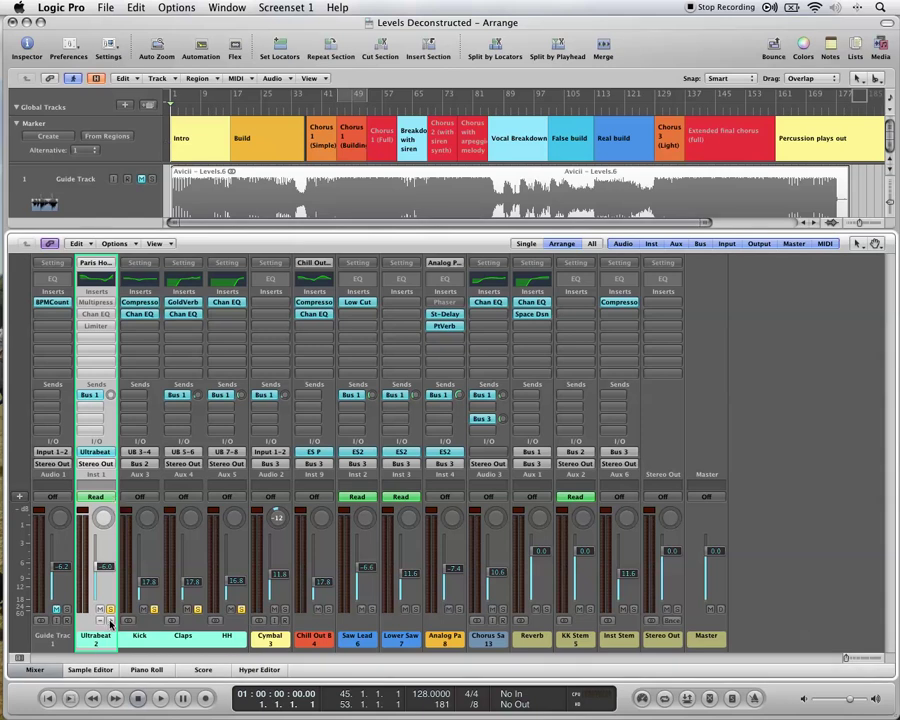
# - Review Ultrabeat's output variant and inspect the Kick, Claps and HH auxiliary channel strips in the mixer
pyautogui.click(97, 452)
pyautogui.click(258, 480)
pyautogui.click(139, 637)
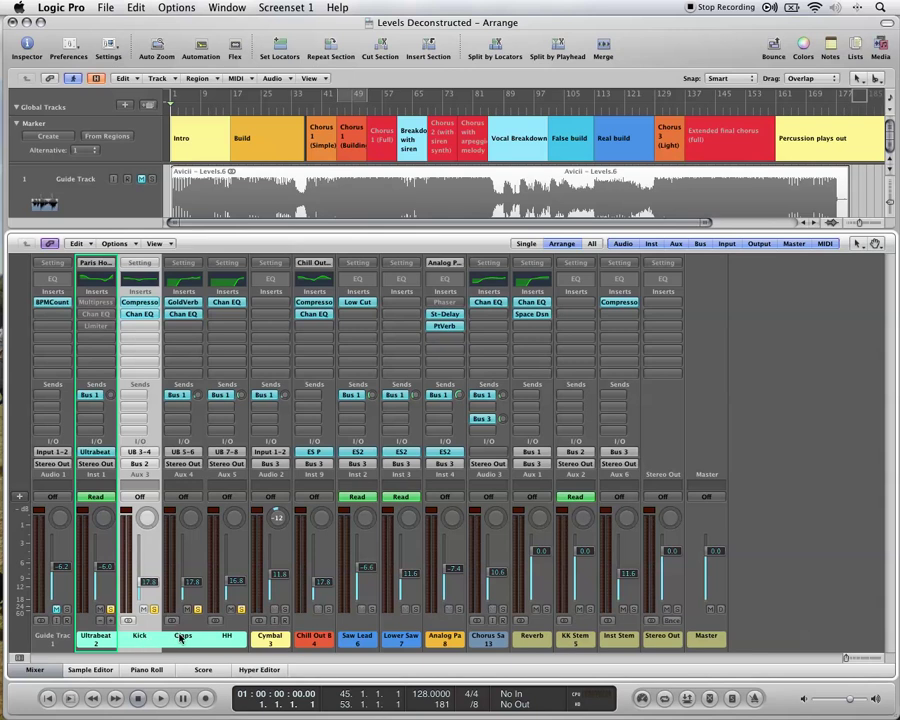
pyautogui.click(191, 573)
pyautogui.click(230, 637)
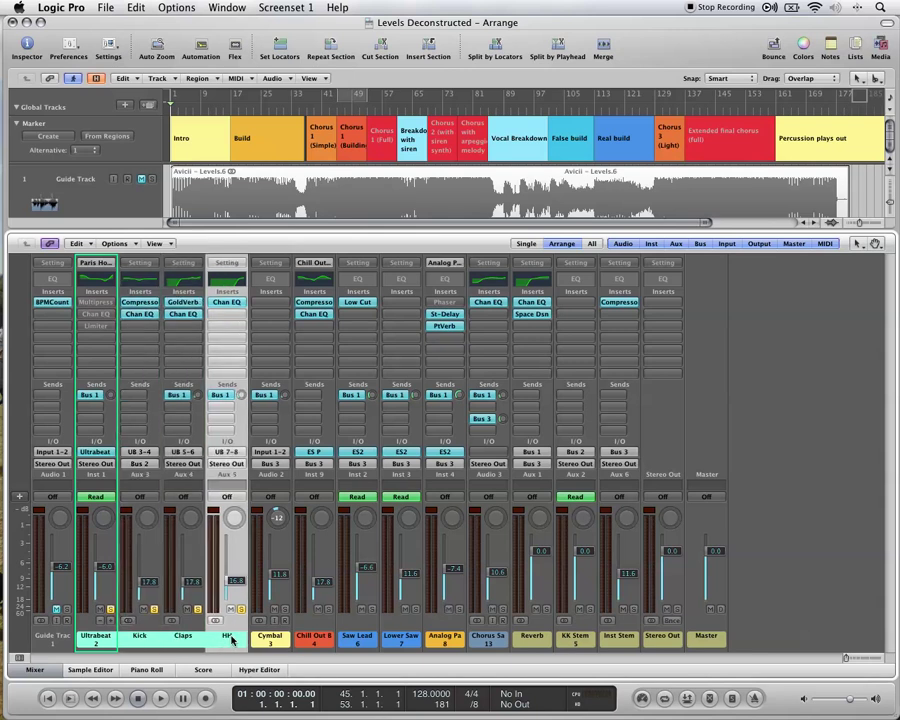
pyautogui.click(159, 640)
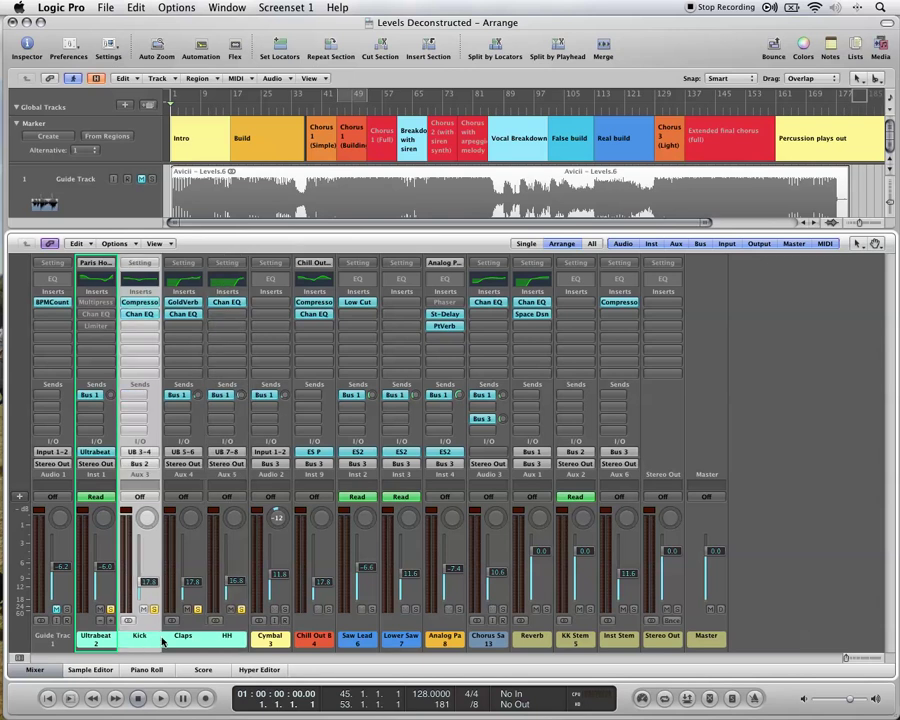
# - Reopen Ultrabeat, check the Hard Kick output option, and move the instrument window clear of the drum channel strips
pyautogui.click(100, 452)
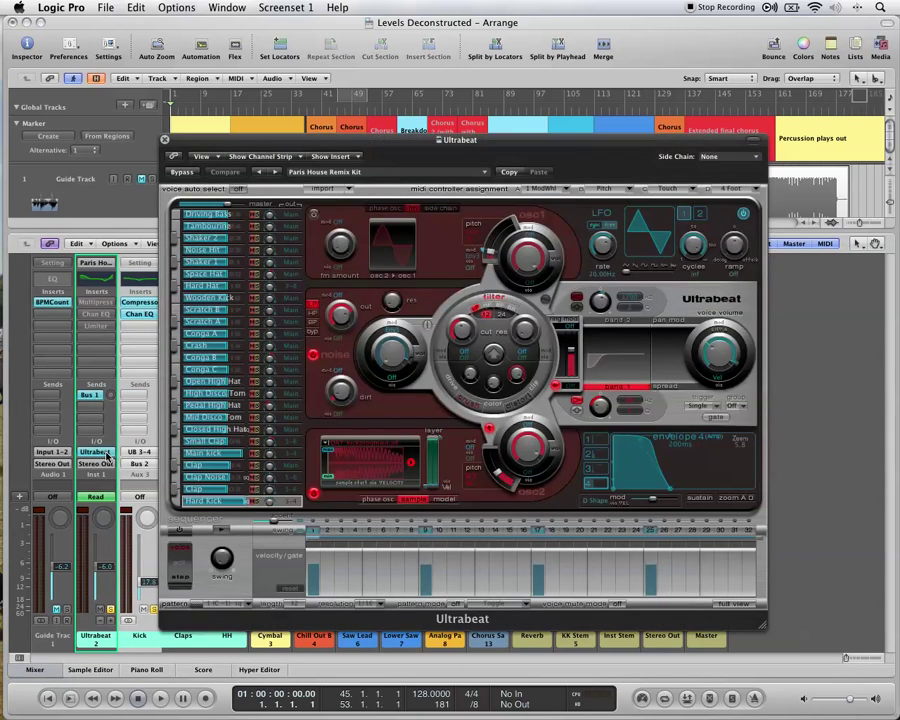
pyautogui.click(293, 503)
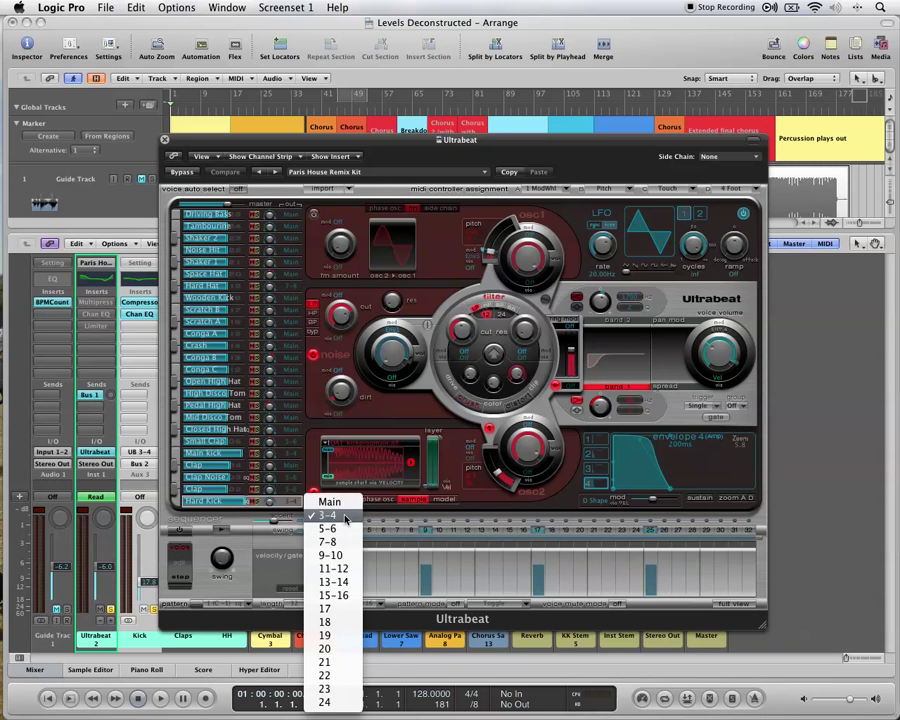
pyautogui.click(216, 143)
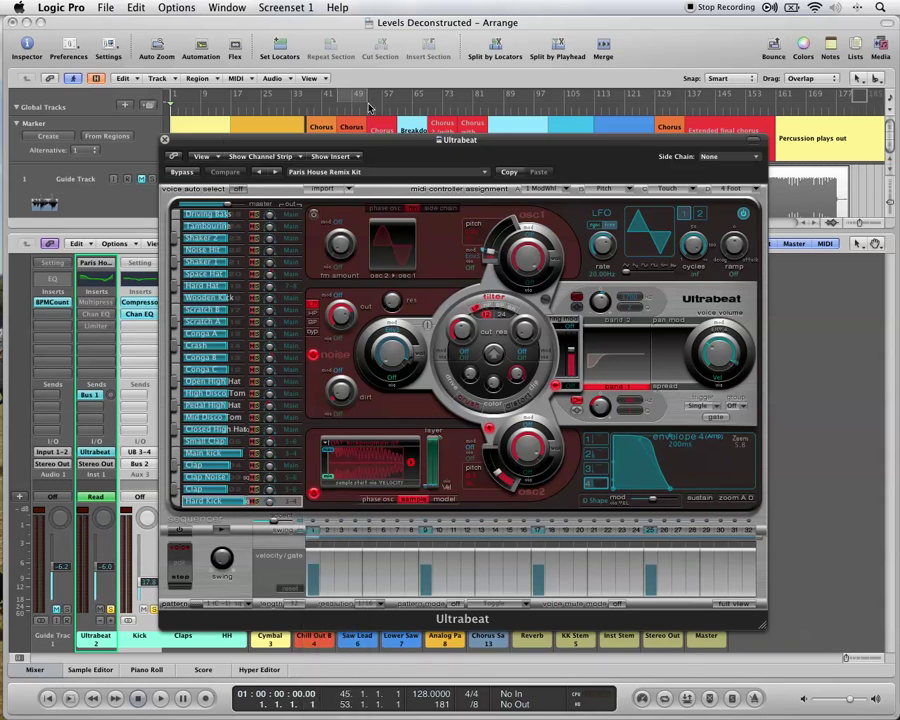
pyautogui.moveTo(322, 140); pyautogui.dragTo(484, 112)
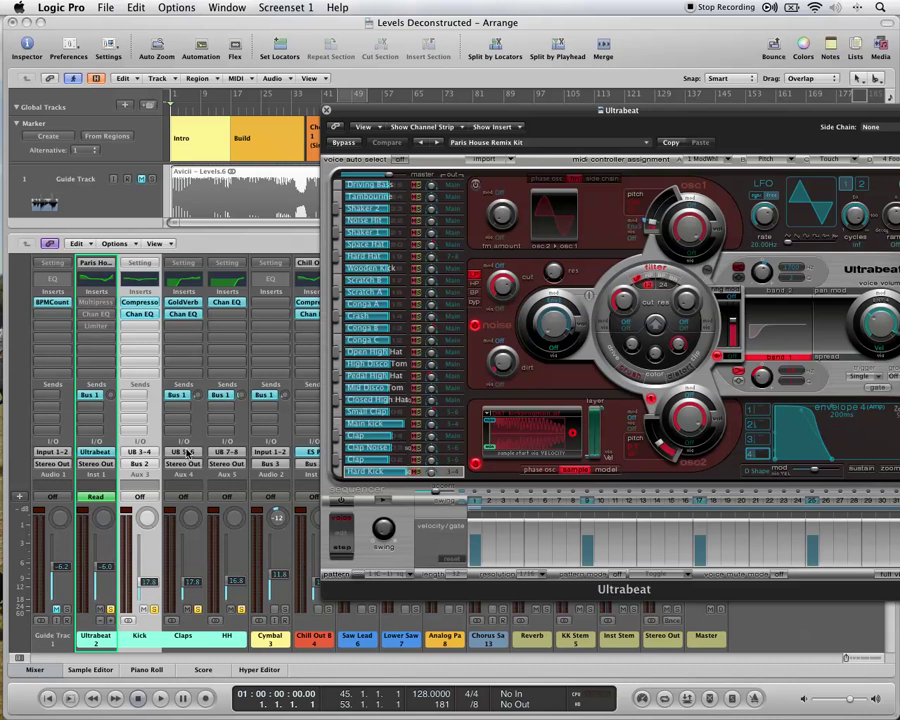
# - Compare the Clap, Hard Kick and Hard Hat output assignments with the inputs of the auxiliary channels, and close Ultrabeat
pyautogui.click(452, 471)
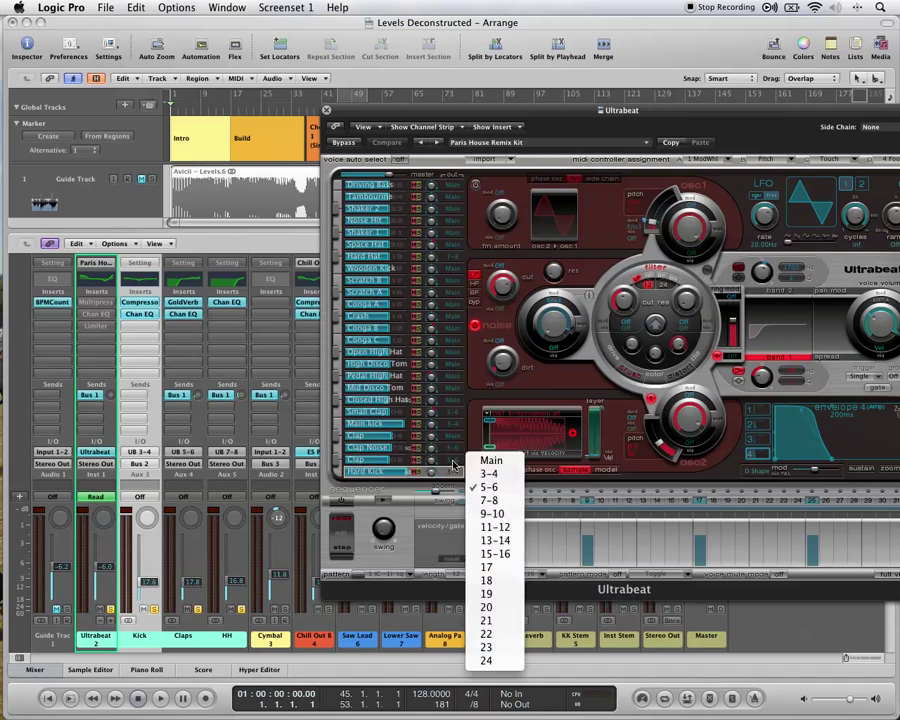
pyautogui.click(455, 472)
pyautogui.click(456, 472)
pyautogui.click(420, 472)
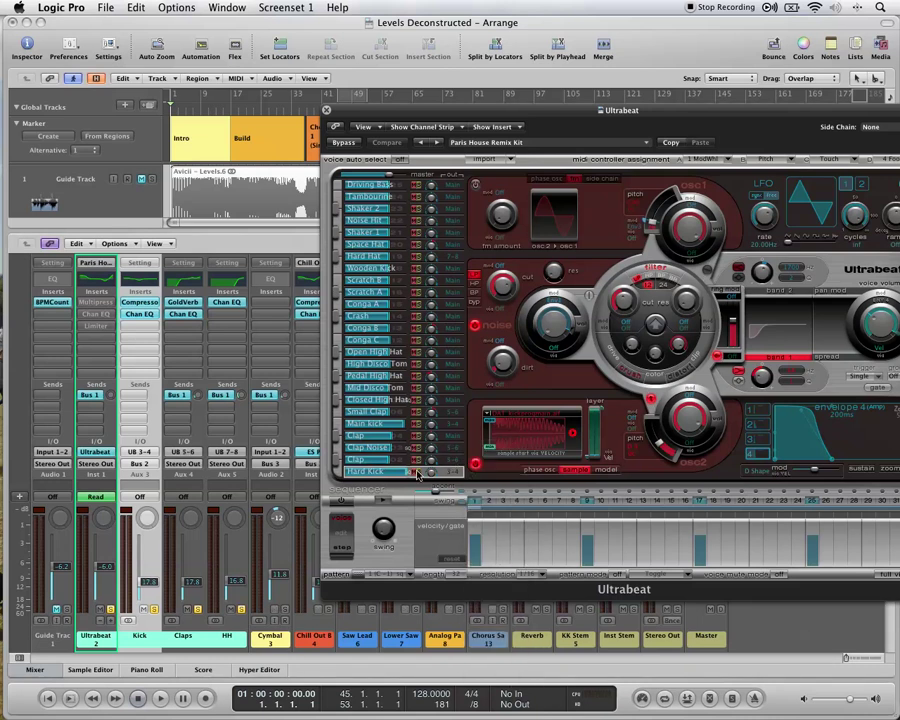
pyautogui.click(229, 637)
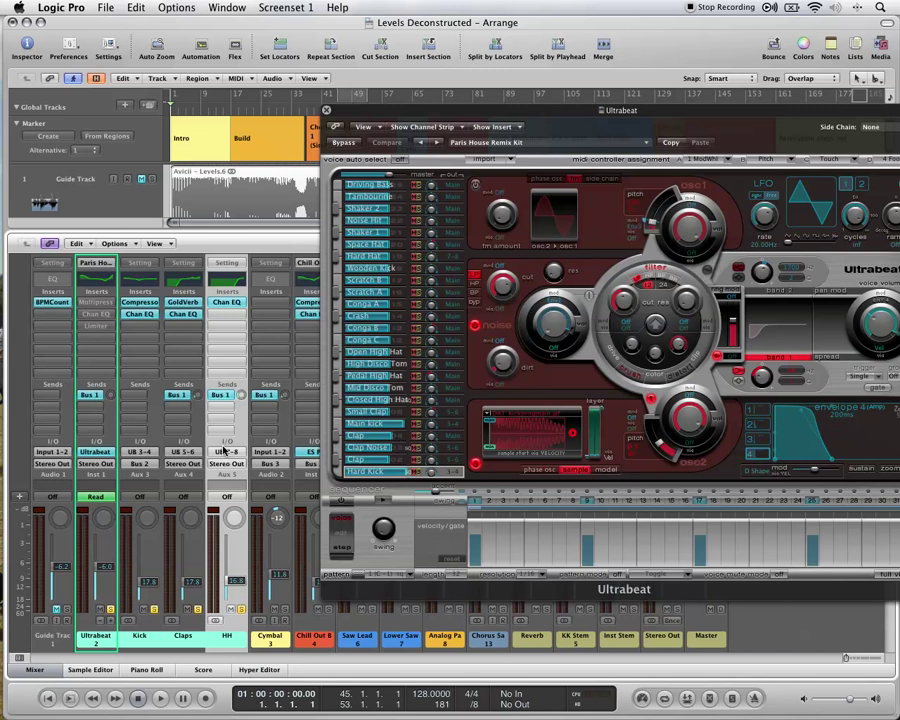
pyautogui.click(451, 256)
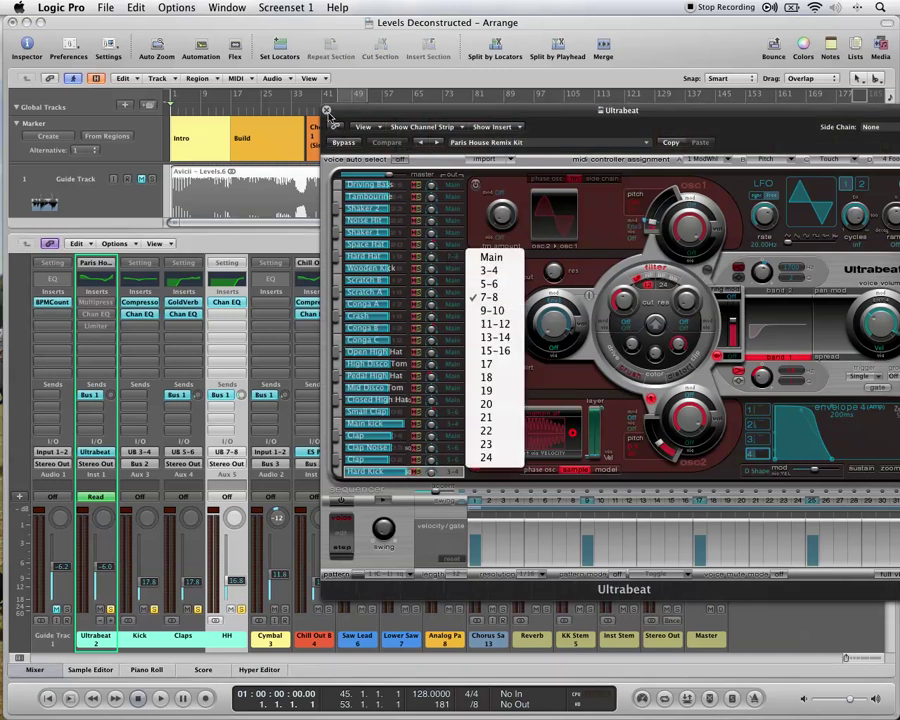
pyautogui.click(326, 113)
pyautogui.click(327, 110)
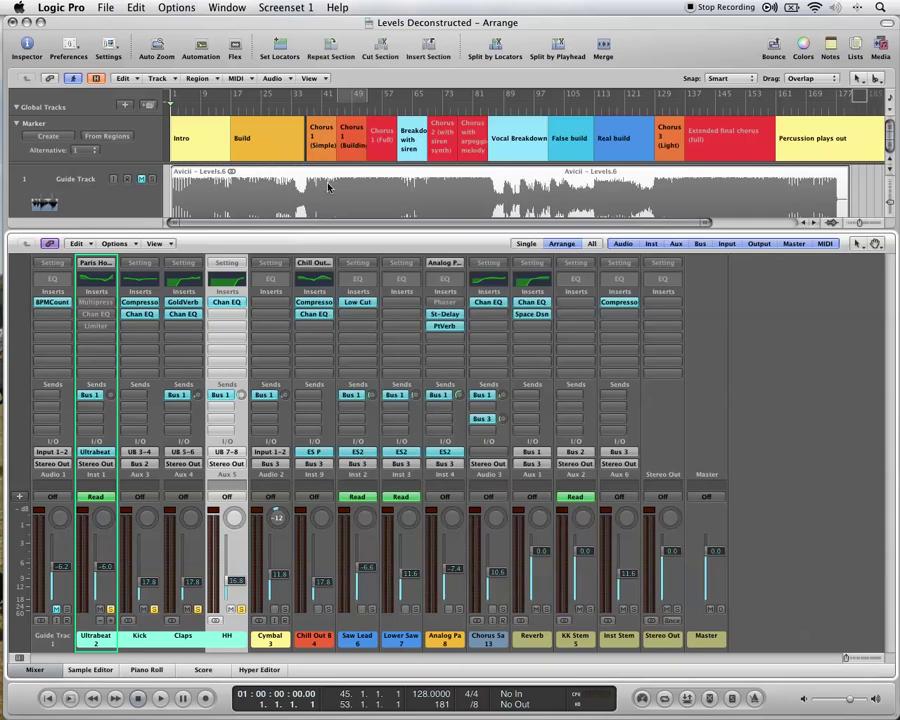
# - Play the soloed drums from the start and from late in the Build section, watching the drum channels' meters, and hide the mixer
pyautogui.press('space')
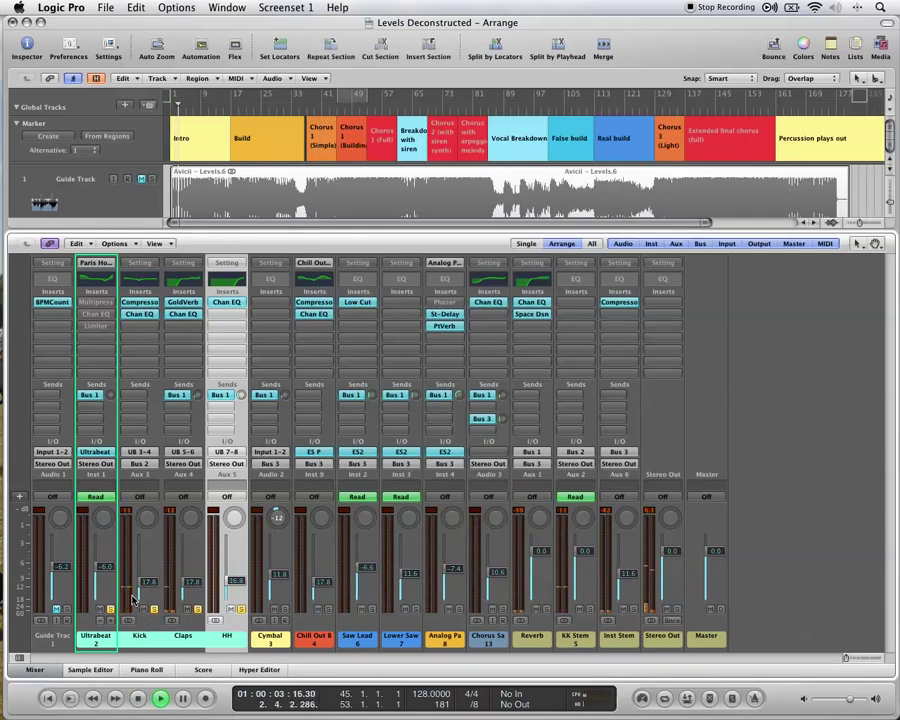
pyautogui.click(187, 622)
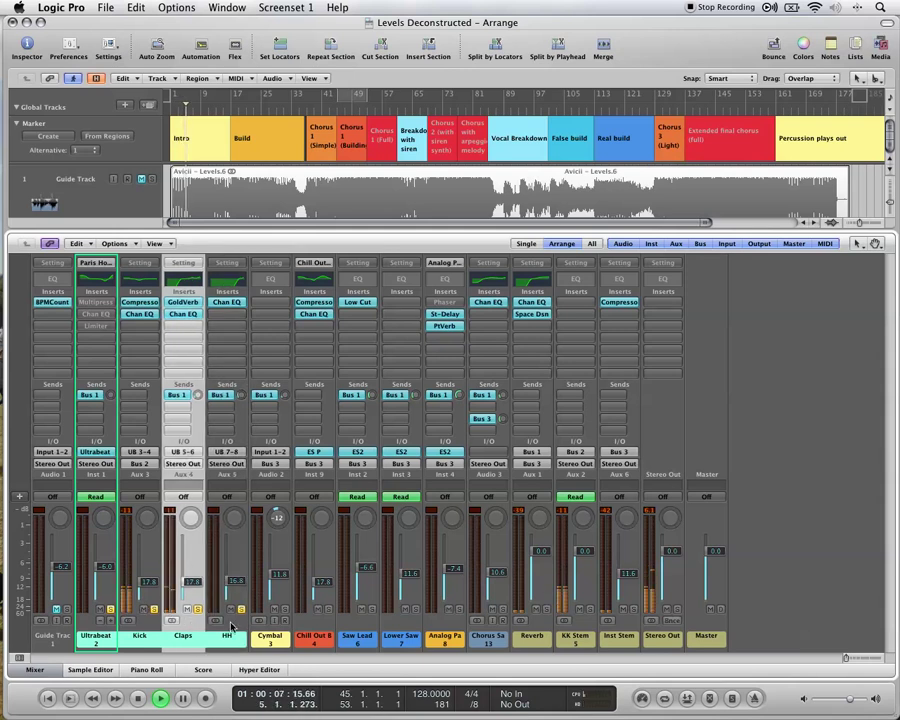
pyautogui.click(275, 107)
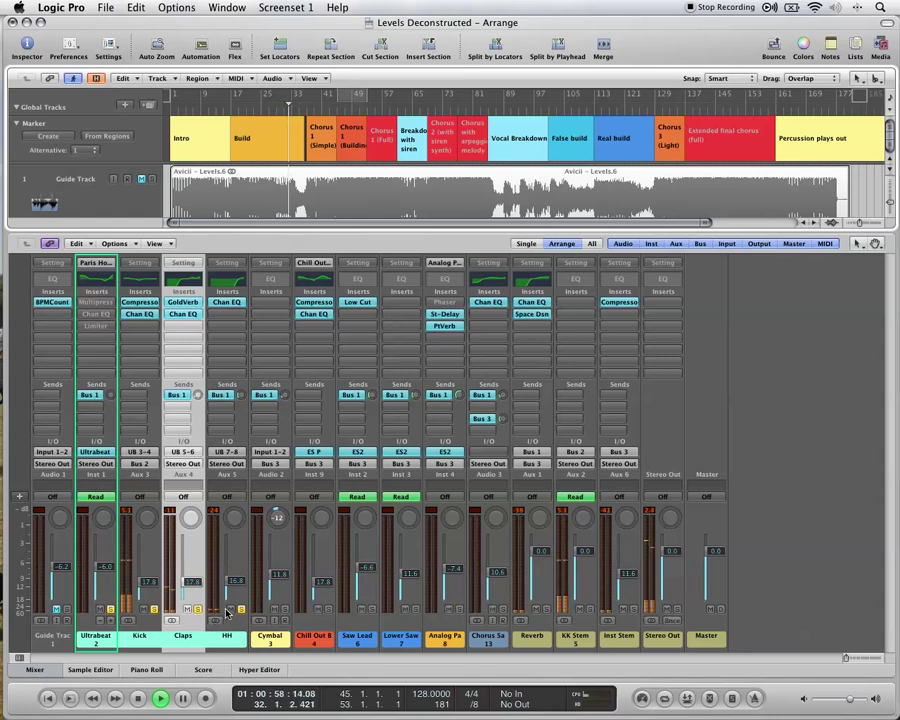
pyautogui.press('space')
pyautogui.press('x')
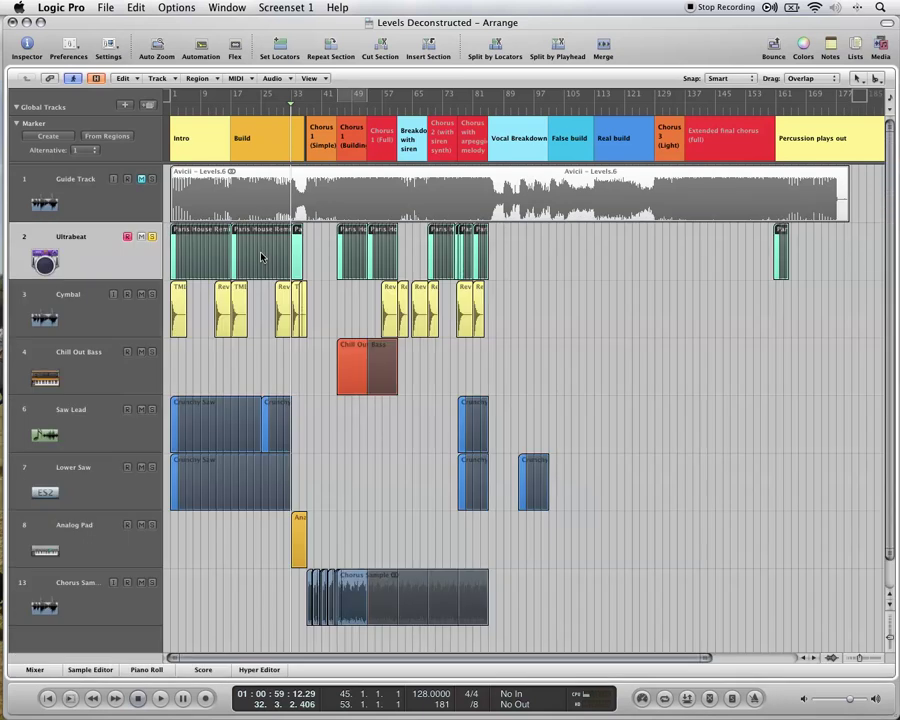
# - Open the first Ultrabeat region of the Intro in the Piano Roll and enlarge its one-bar drum pattern
pyautogui.click(330, 245)
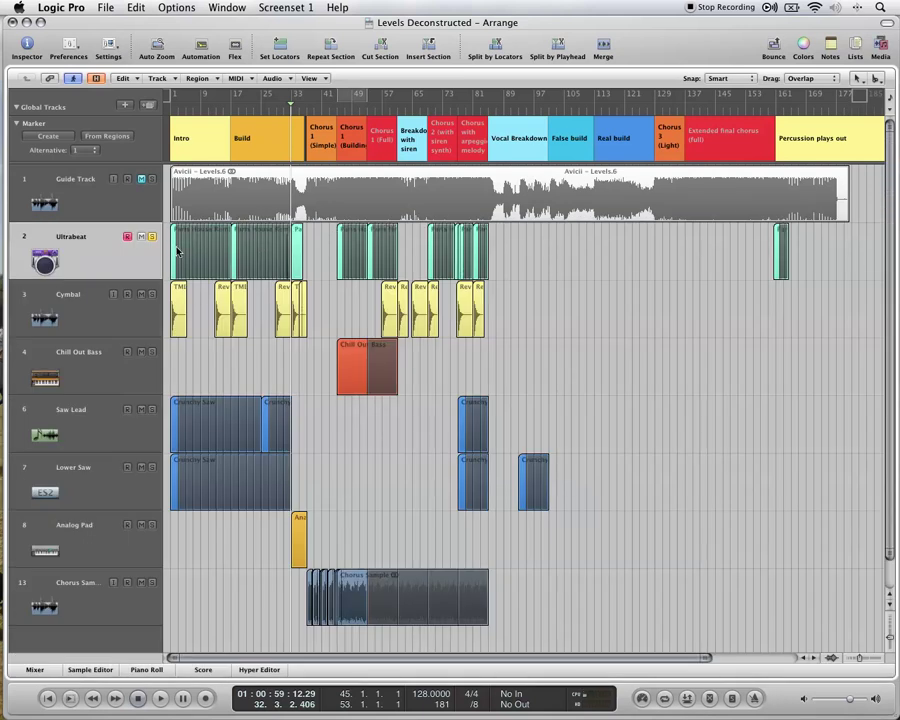
pyautogui.click(175, 252)
pyautogui.press('p')
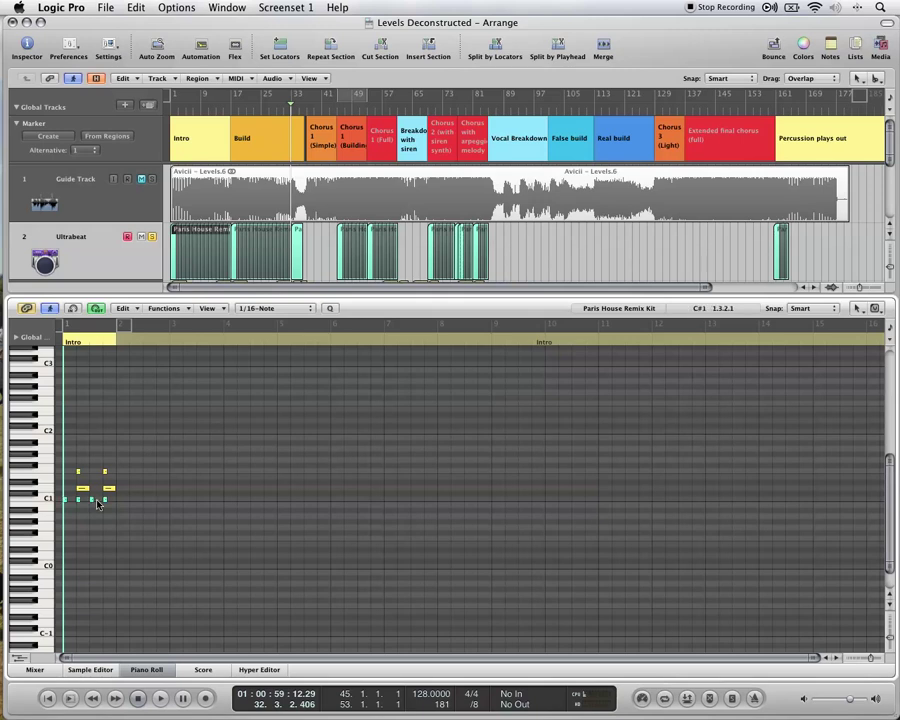
pyautogui.moveTo(871, 658); pyautogui.dragTo(878, 658)
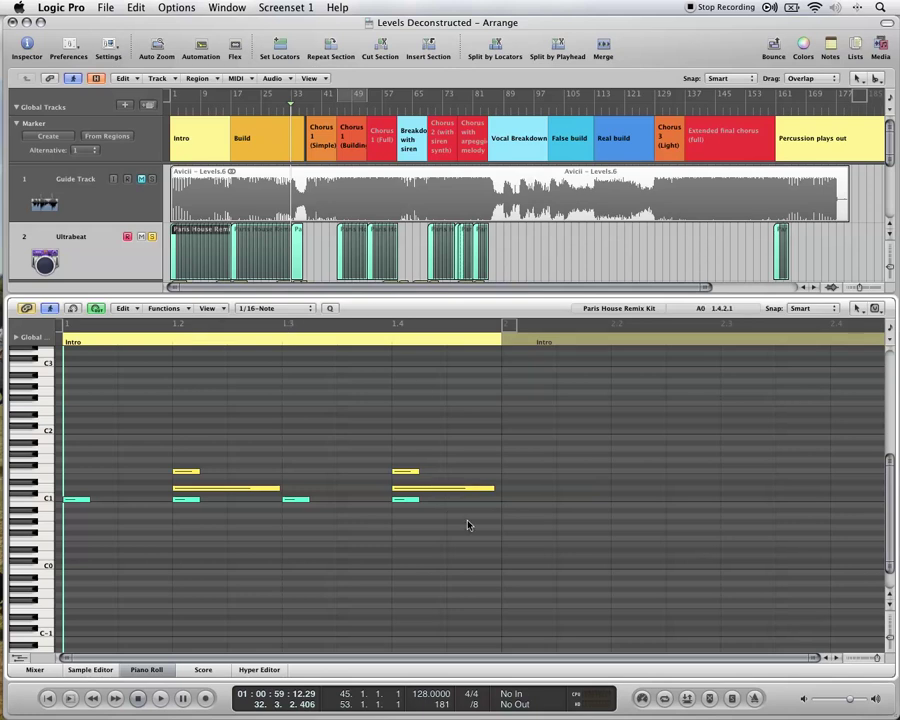
# - Highlight the kick notes and the layered clap notes in the Intro's drum pattern, and play the drums from the Intro
pyautogui.moveTo(456, 524); pyautogui.dragTo(57, 497)
pyautogui.click(147, 467)
pyautogui.moveTo(187, 447); pyautogui.dragTo(187, 490)
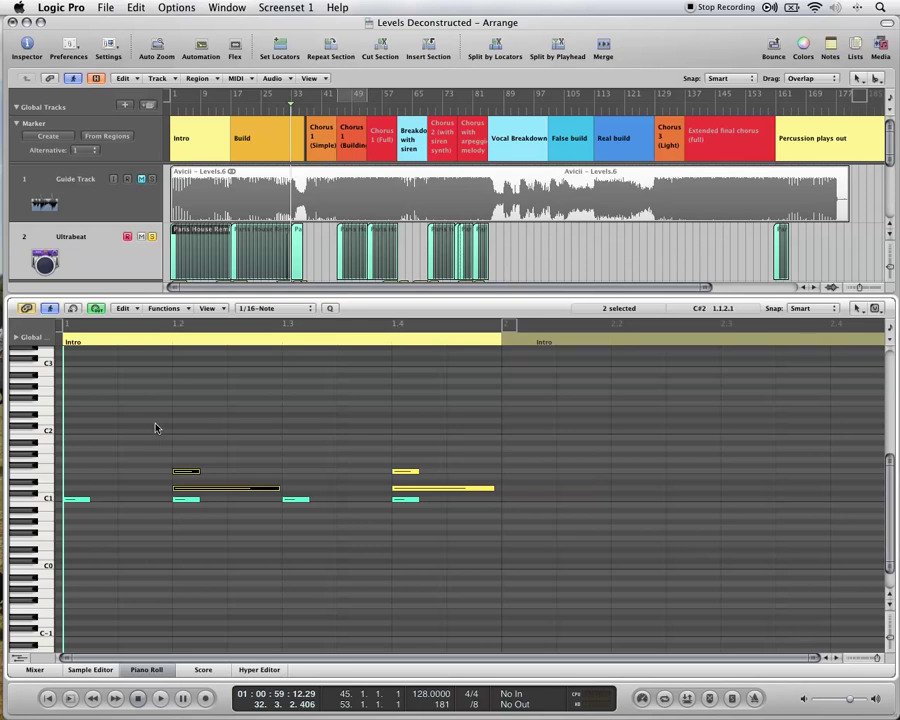
pyautogui.moveTo(152, 426); pyautogui.dragTo(203, 503)
pyautogui.click(200, 386)
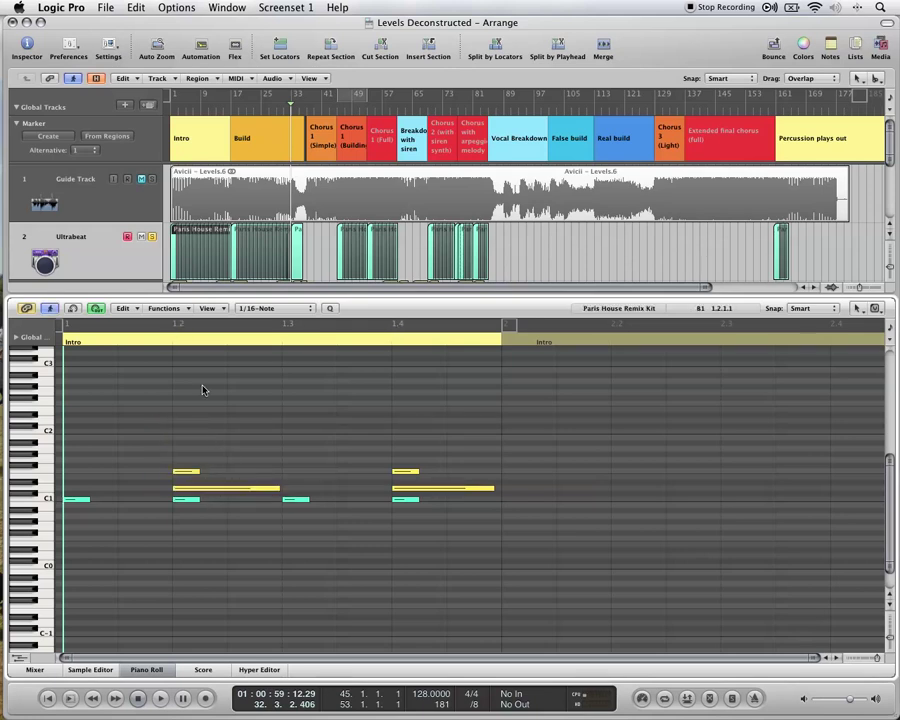
pyautogui.click(185, 133)
pyautogui.press('space')
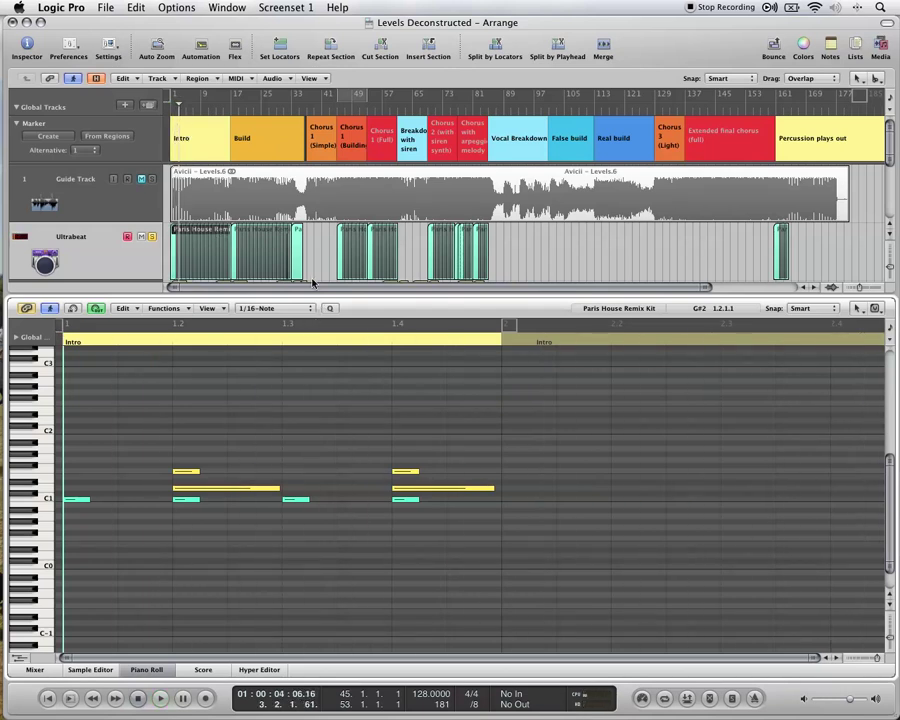
# - Inspect the GoldVerb reverb settings on the Claps channel and close the plug-in
pyautogui.press('x')
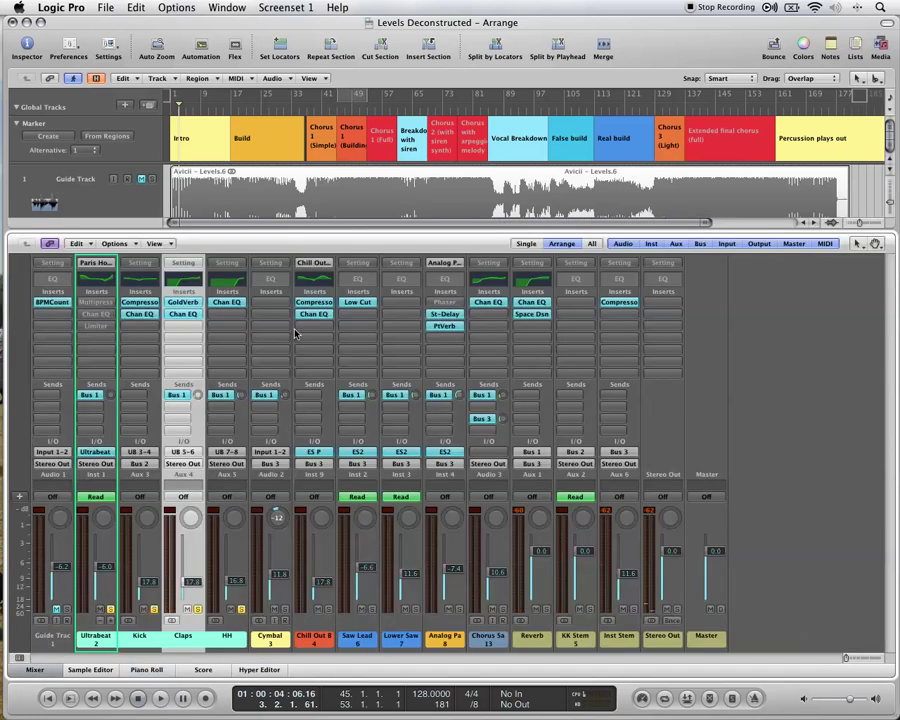
pyautogui.doubleClick(186, 303)
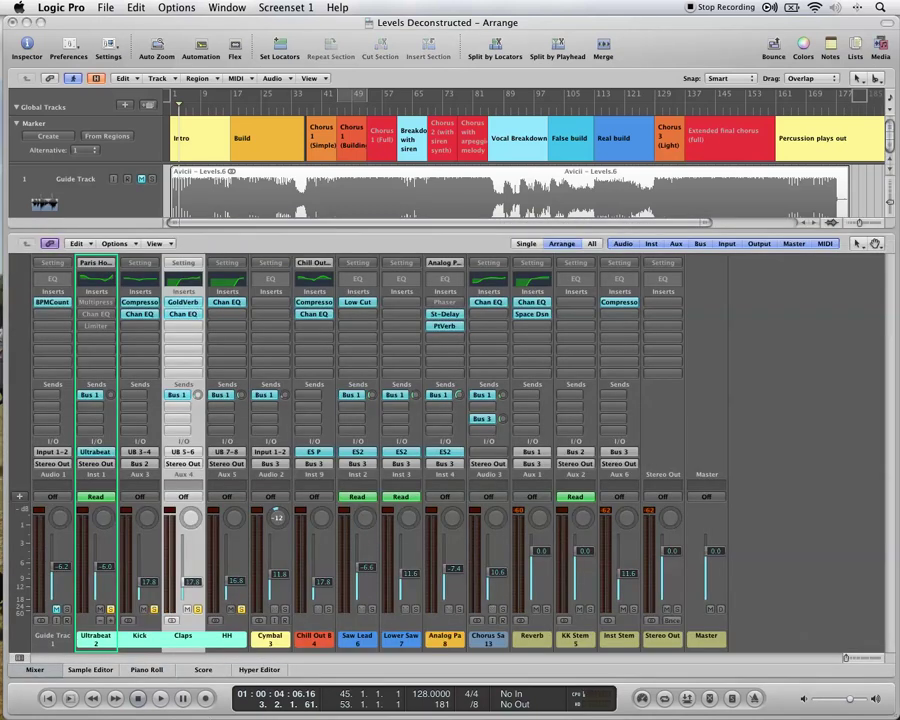
pyautogui.click(183, 301)
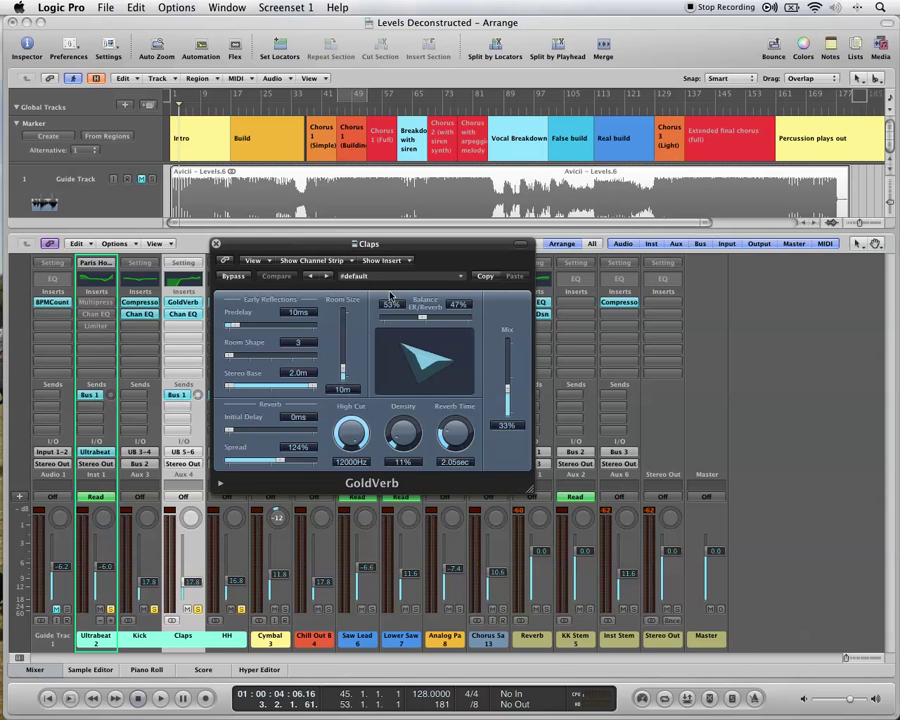
pyautogui.click(215, 245)
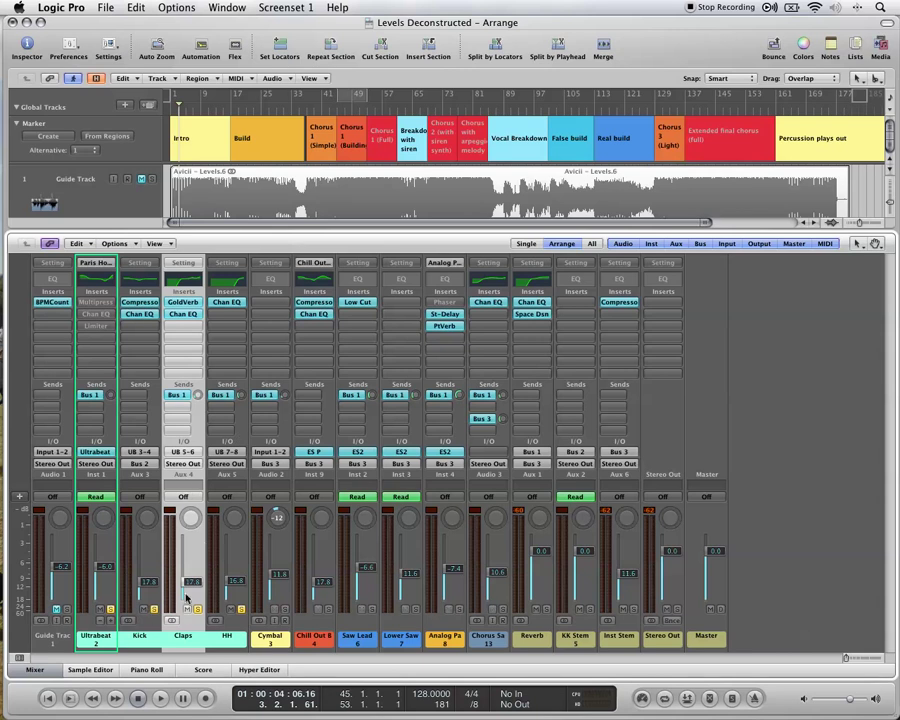
# - Play on through the Intro, and turn off solo on the Kick, Claps and HH channels to hear the full arrangement
pyautogui.press('x')
pyautogui.press('space')
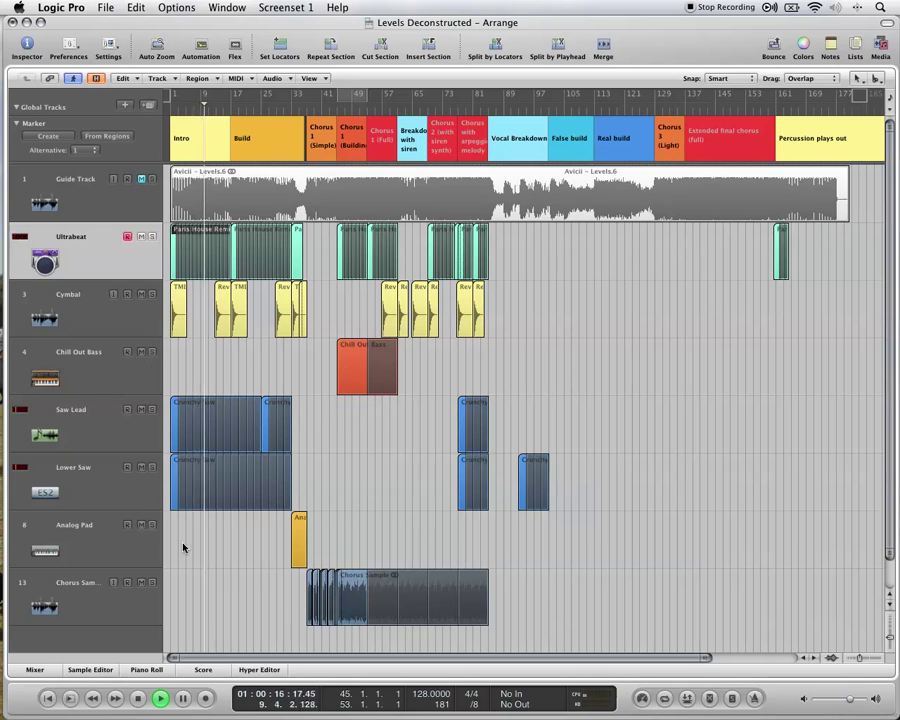
pyautogui.press('x')
pyautogui.keyDown('shift'); pyautogui.click(232, 622); pyautogui.keyUp('shift')
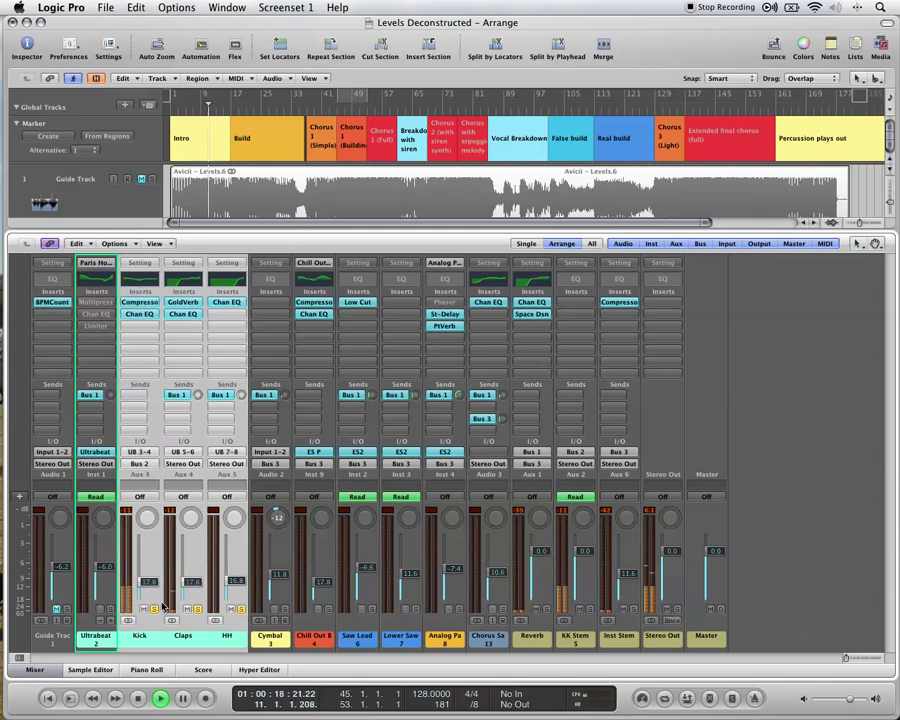
pyautogui.click(155, 610)
pyautogui.click(197, 610)
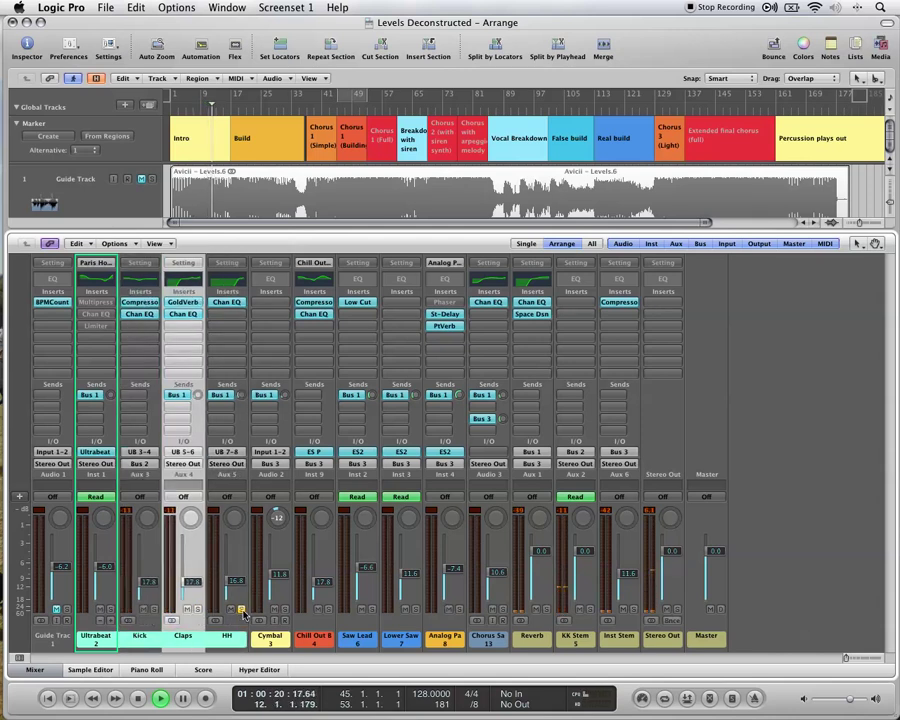
pyautogui.press('x')
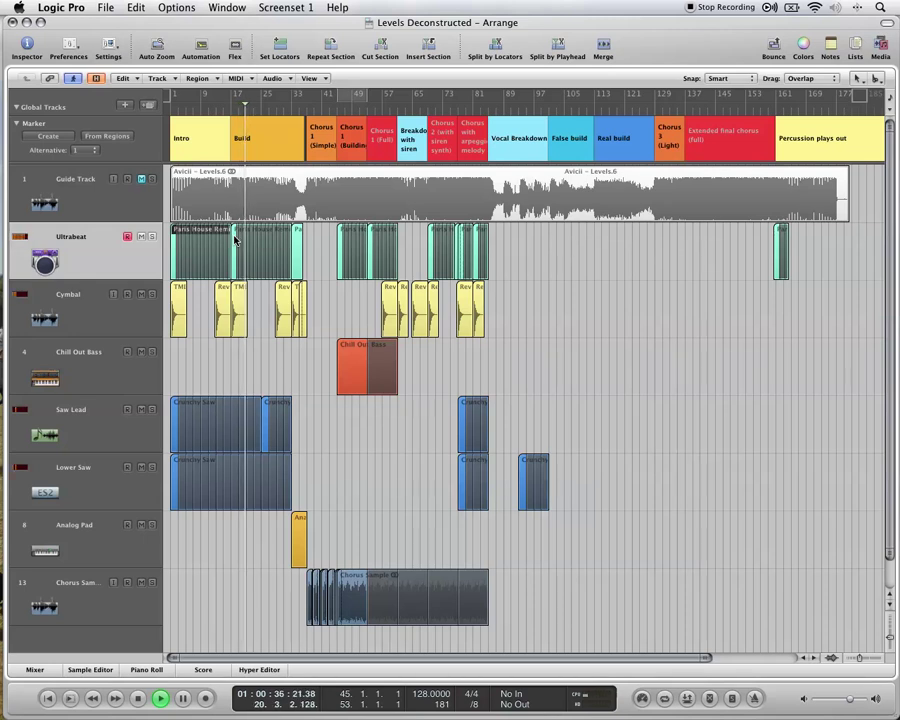
# - Open the first Ultrabeat region of the Build in the Piano Roll and point out its four C1 kick notes one by one
pyautogui.press('x')
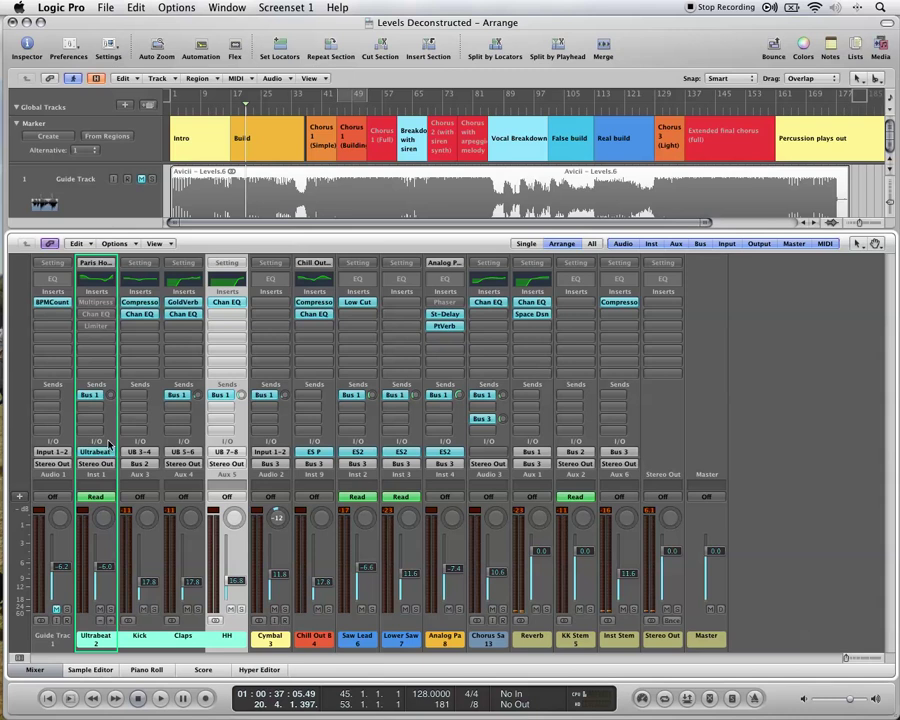
pyautogui.press('x')
pyautogui.doubleClick(233, 256)
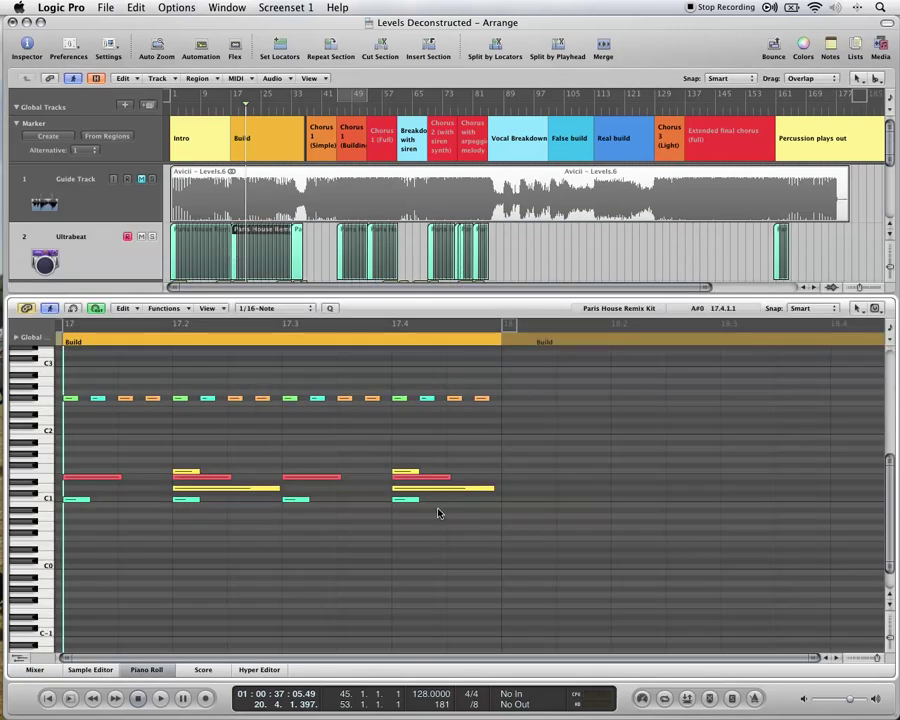
pyautogui.moveTo(438, 507); pyautogui.dragTo(72, 500)
pyautogui.click(90, 506)
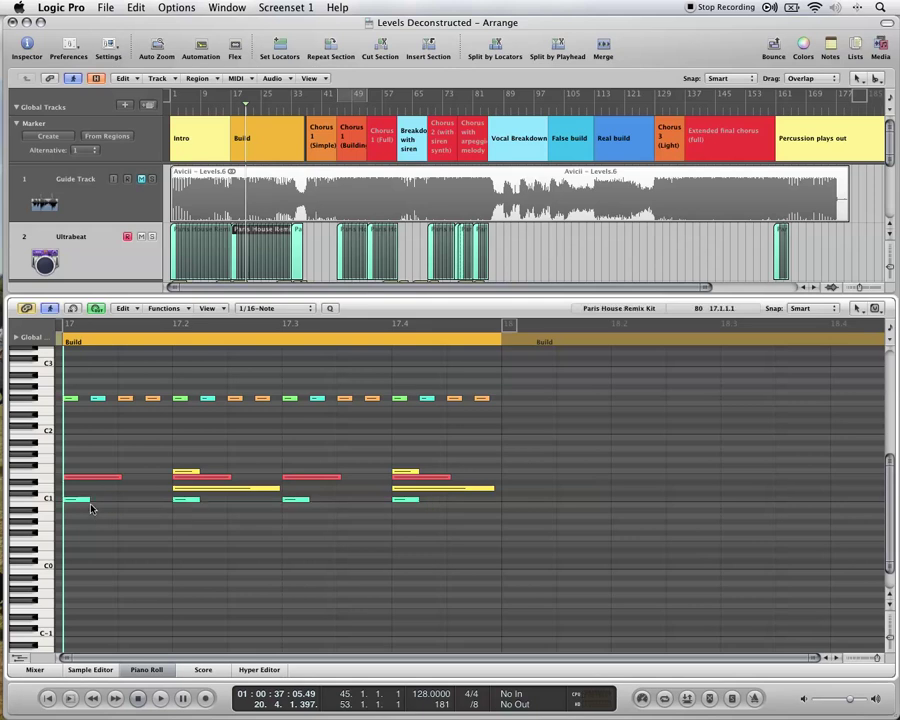
pyautogui.click(80, 500)
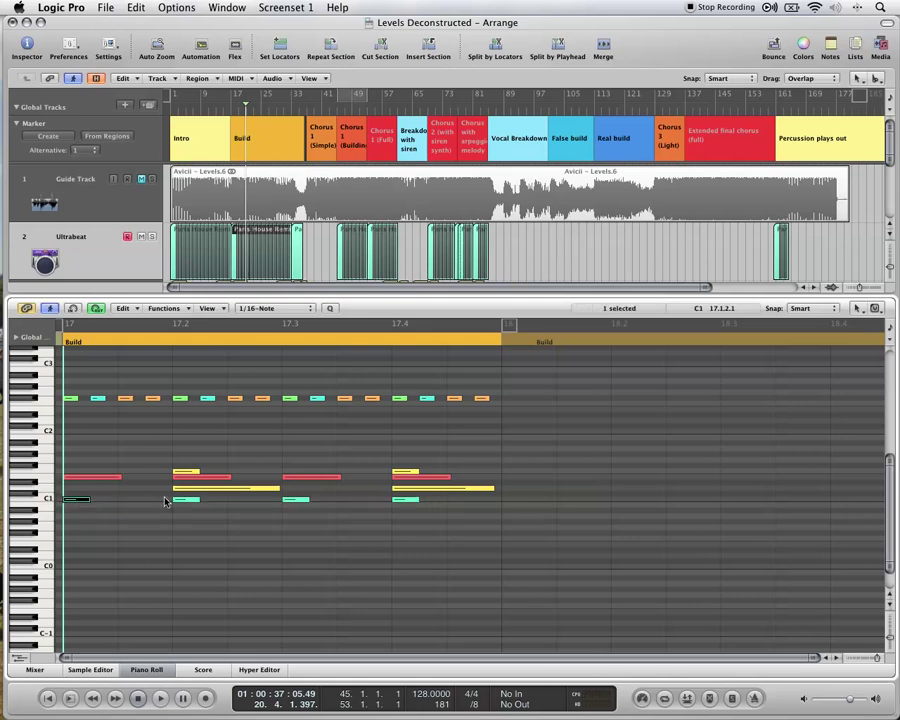
pyautogui.click(298, 500)
pyautogui.click(416, 501)
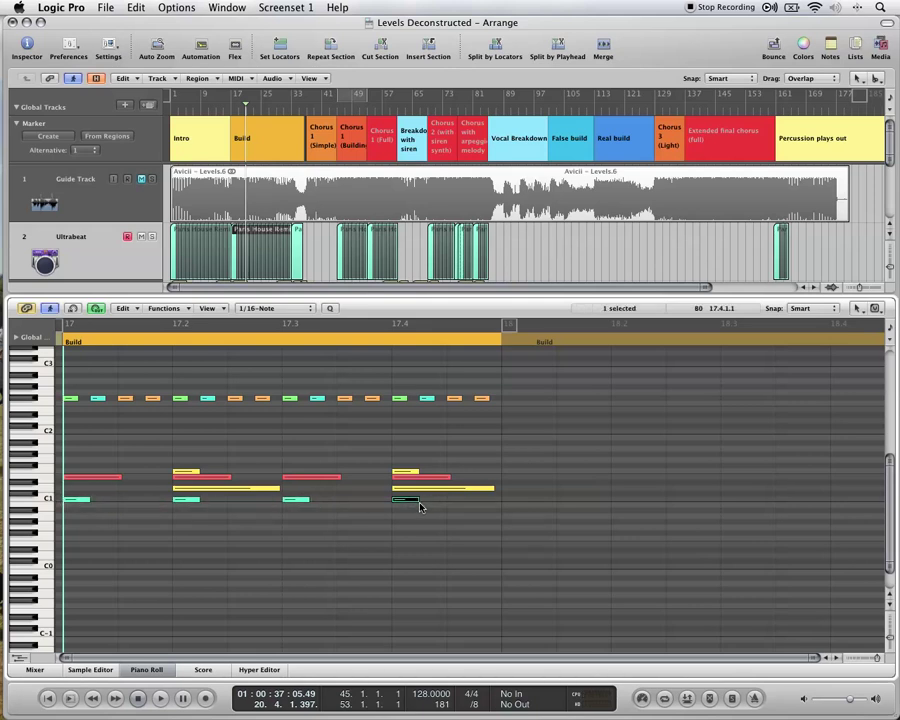
# - Open Ultrabeat, place the playhead early in the Intro, and select the Main Kick voice
pyautogui.press('x')
pyautogui.click(88, 453)
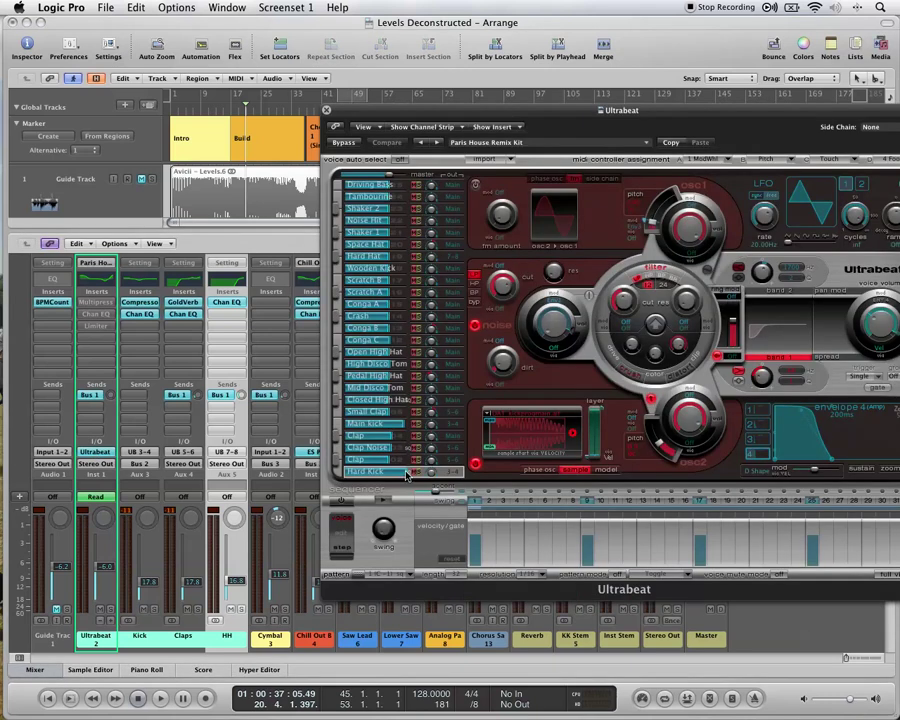
pyautogui.click(760, 381)
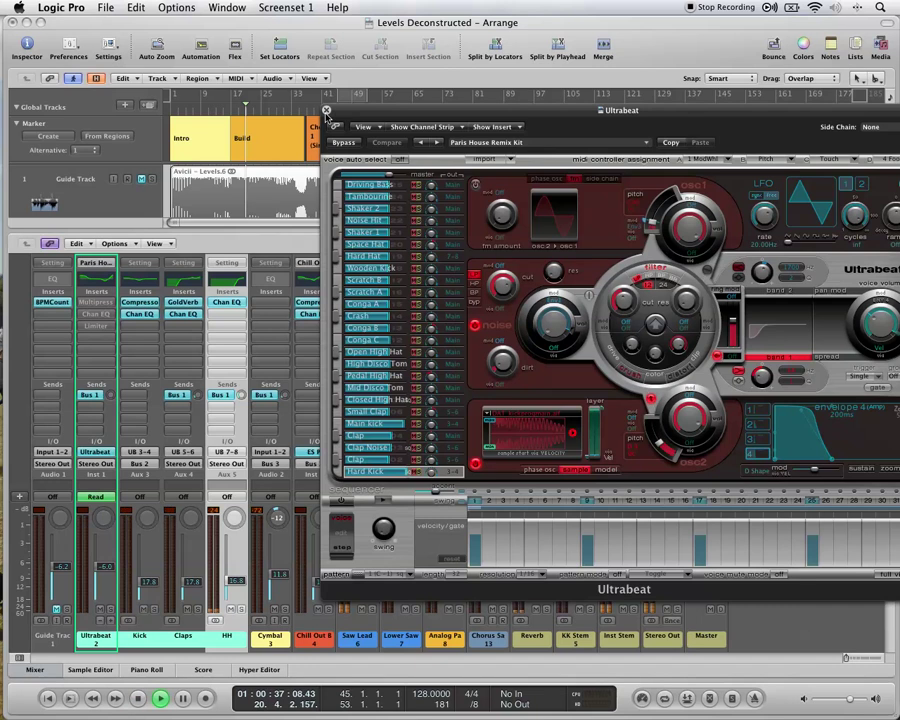
pyautogui.click(180, 97)
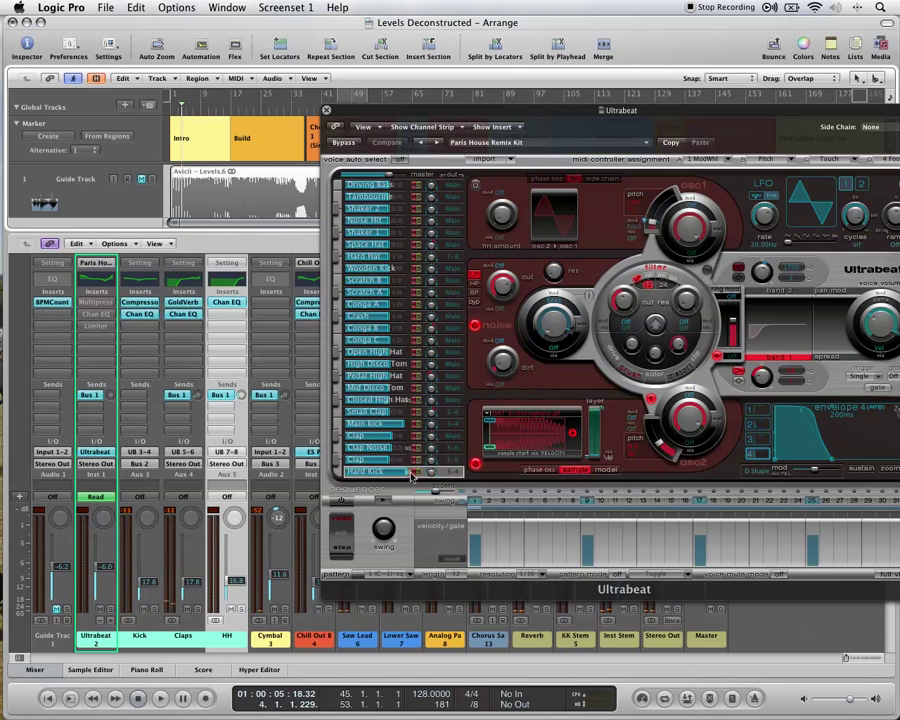
pyautogui.click(401, 426)
pyautogui.click(370, 426)
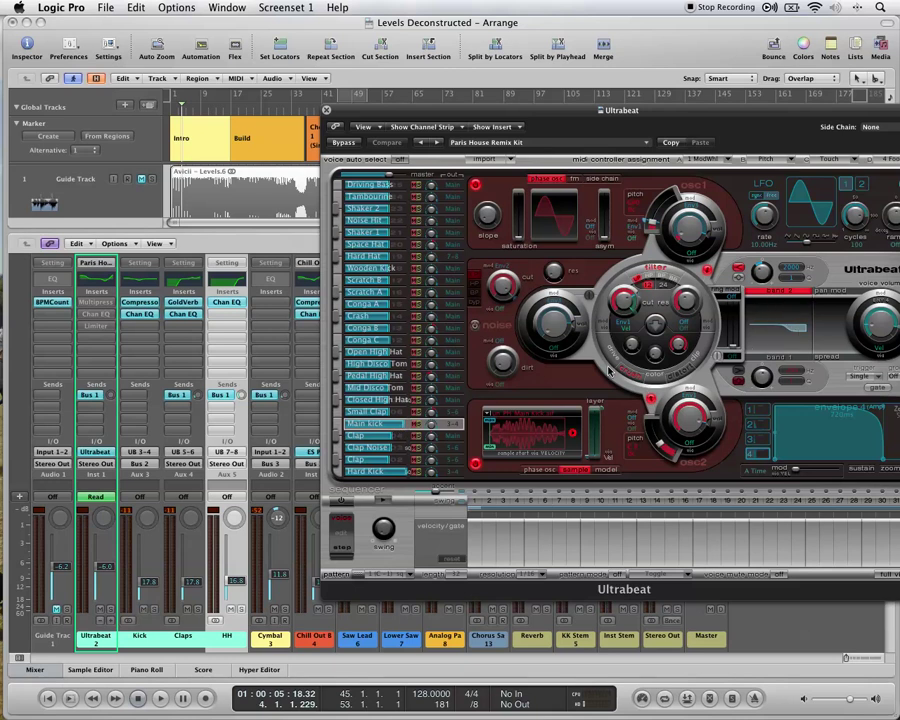
# - Solo the Ultrabeat drum channels and the Hard Kick voice, and play part of the Intro
pyautogui.click(418, 472)
pyautogui.press('space')
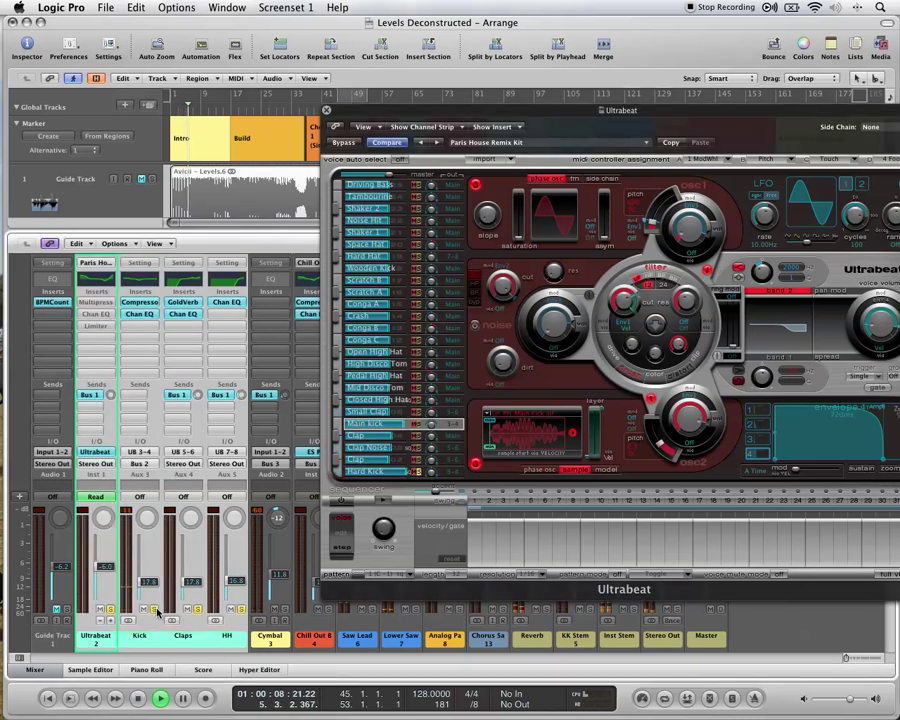
pyautogui.click(418, 473)
pyautogui.press('space')
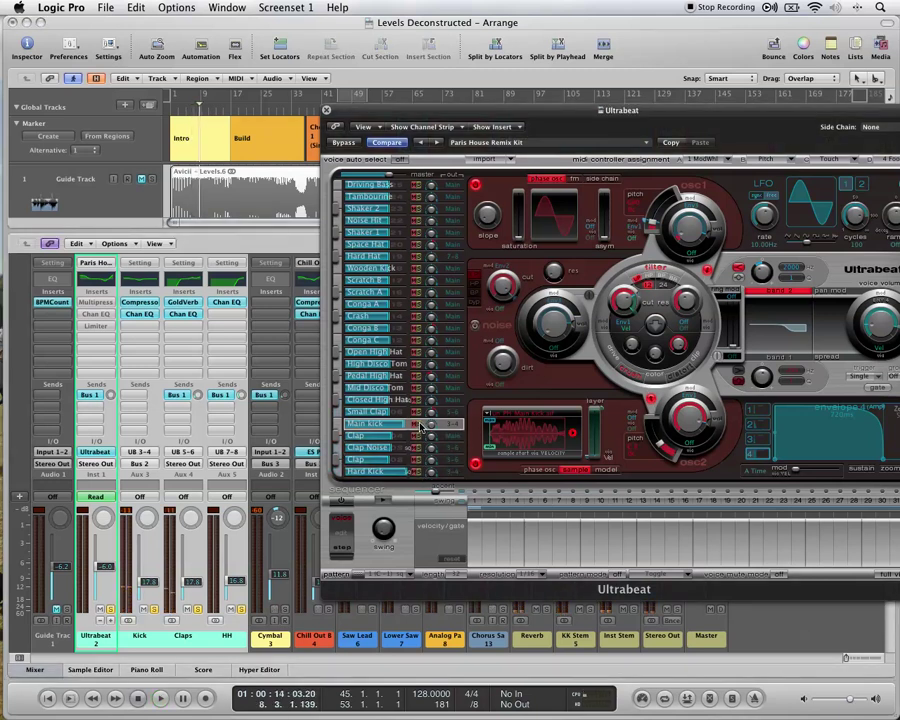
# - Play the soloed Main Kick and Hard Kick voices together from bar 21 of the Build, and close Ultrabeat
pyautogui.moveTo(223, 106); pyautogui.dragTo(247, 106)
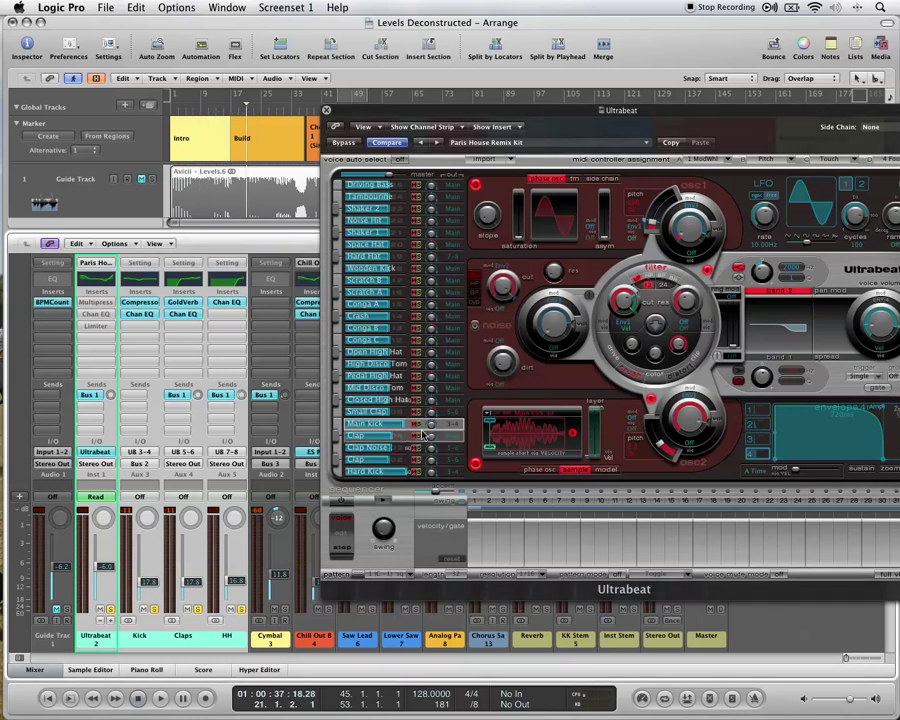
pyautogui.press('space')
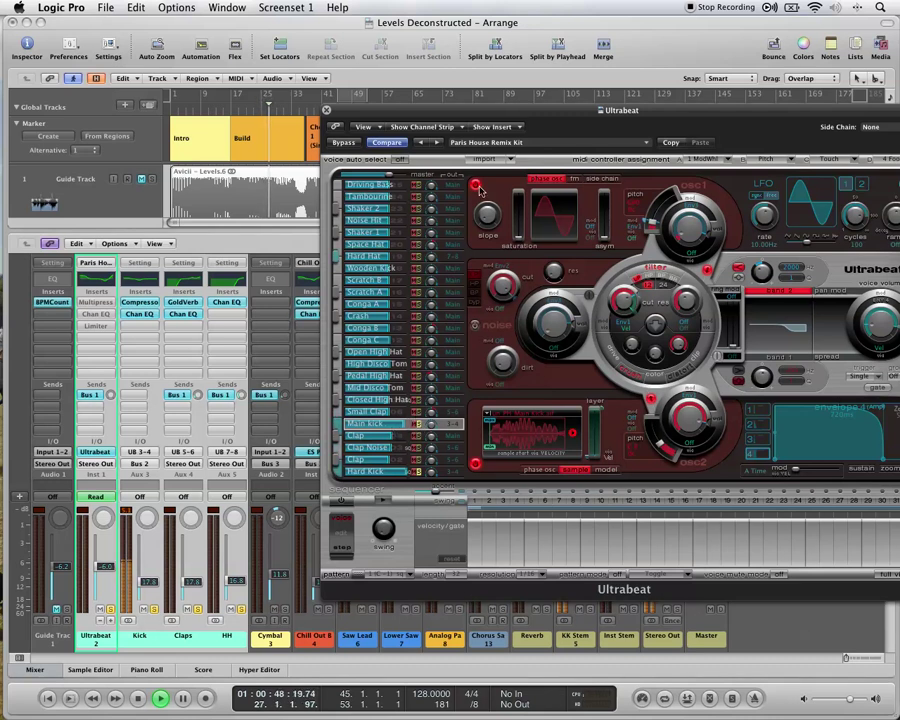
pyautogui.press('space')
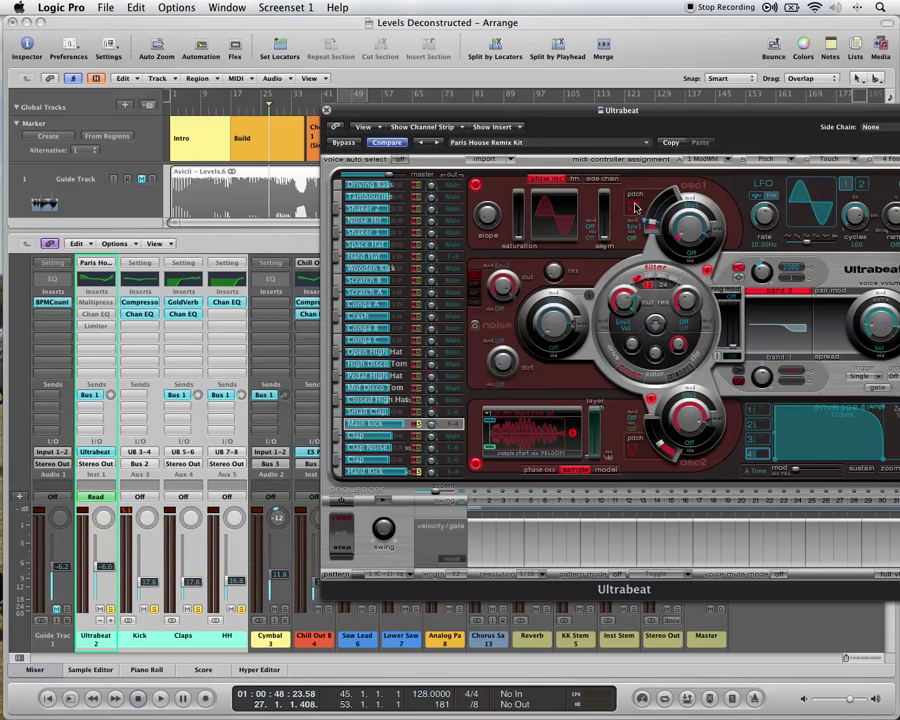
pyautogui.moveTo(537, 112); pyautogui.dragTo(446, 116)
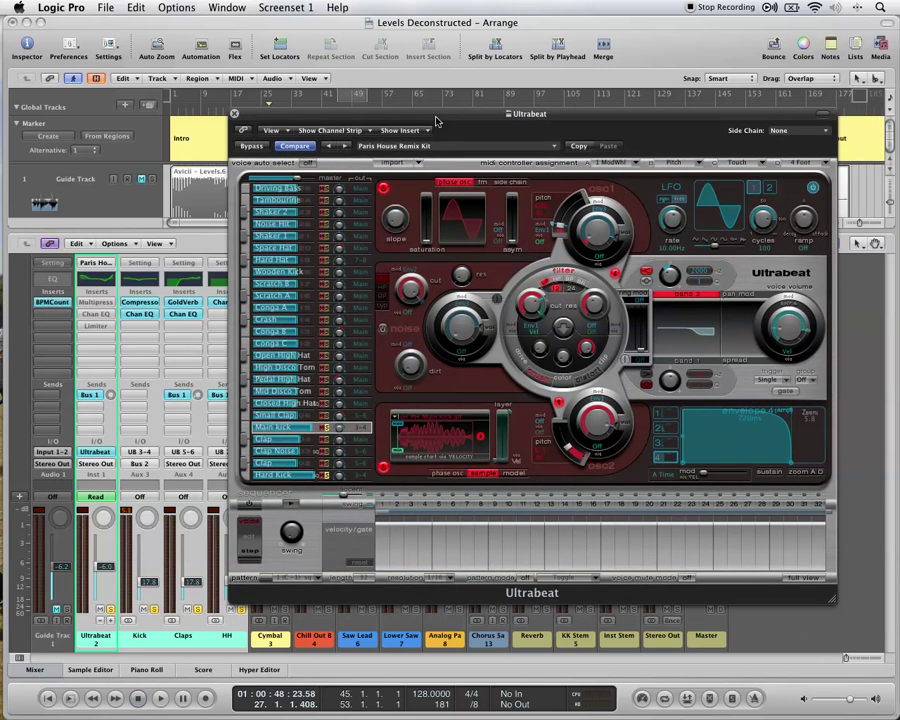
pyautogui.click(235, 115)
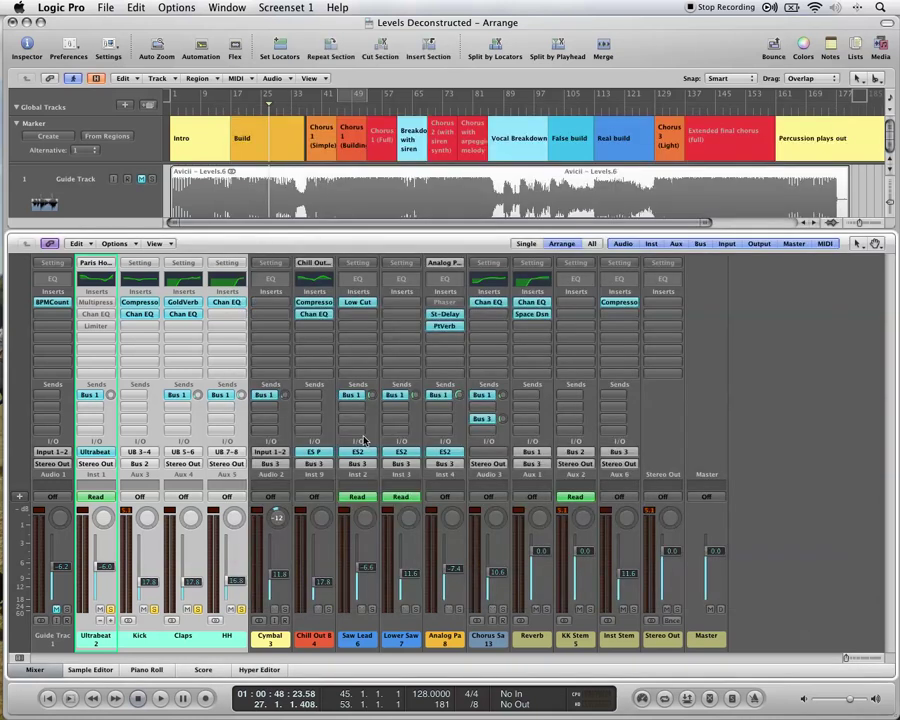
# - Reopen the Build's first Ultrabeat region in the Piano Roll and highlight its row of sixteenth-note hi-hats
pyautogui.press('x')
pyautogui.click(308, 254)
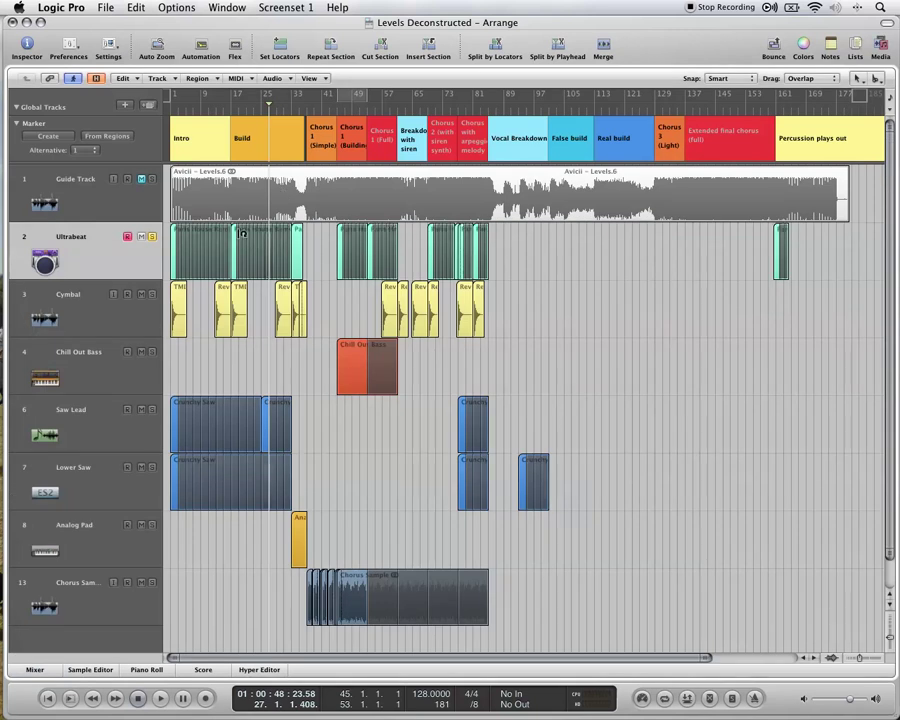
pyautogui.doubleClick(233, 237)
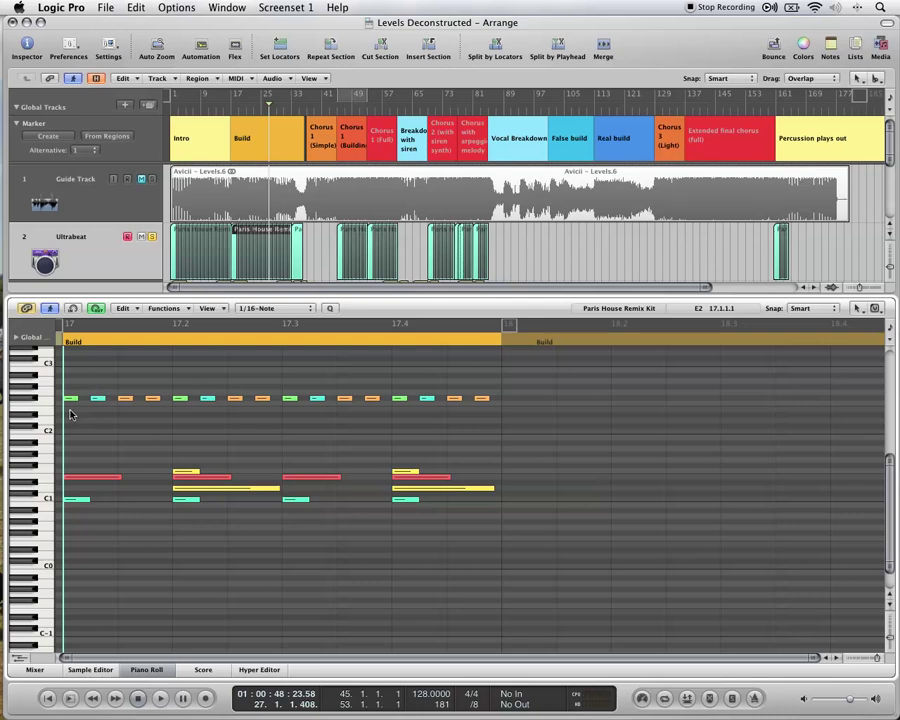
pyautogui.moveTo(62, 408); pyautogui.dragTo(492, 389)
# - Play the rest of the Build with the Main Kick and Hard Kick solos cleared in Ultrabeat, and hide the mixer
pyautogui.press('x')
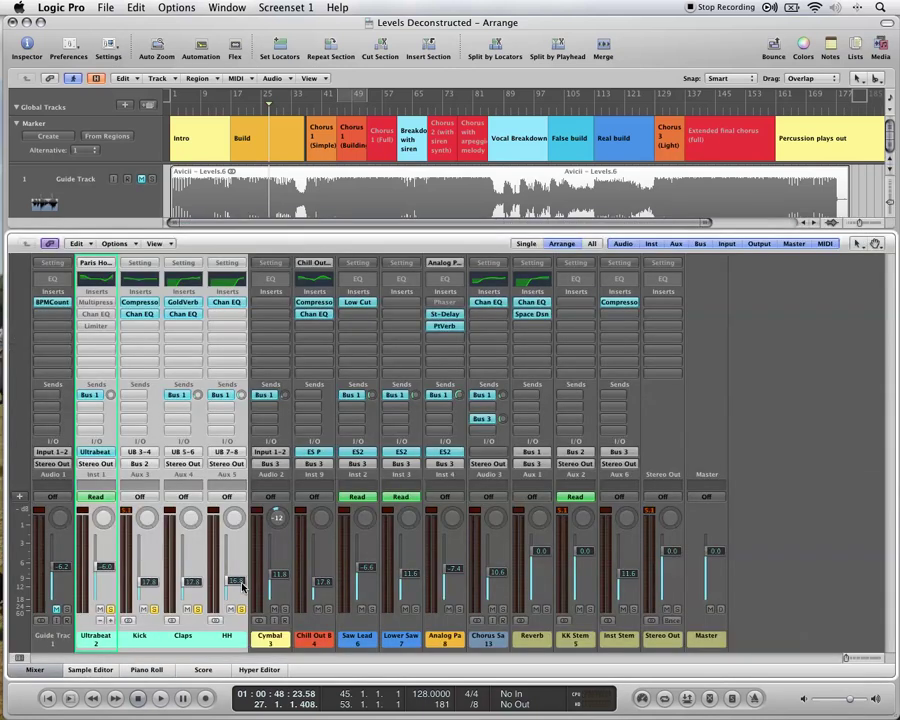
pyautogui.press('x')
pyautogui.press('space')
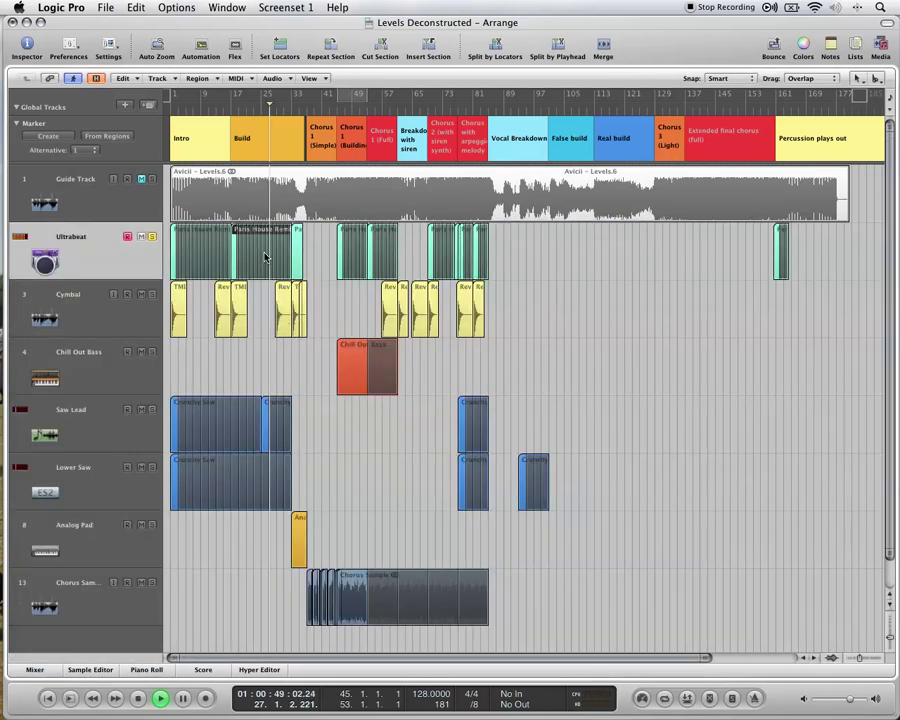
pyautogui.press('x')
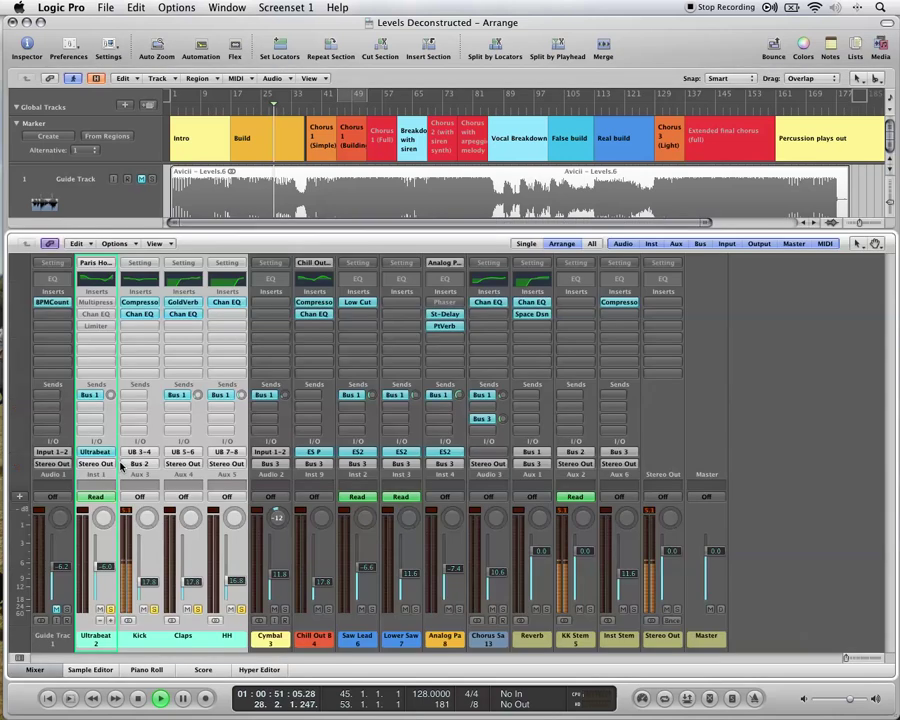
pyautogui.click(110, 453)
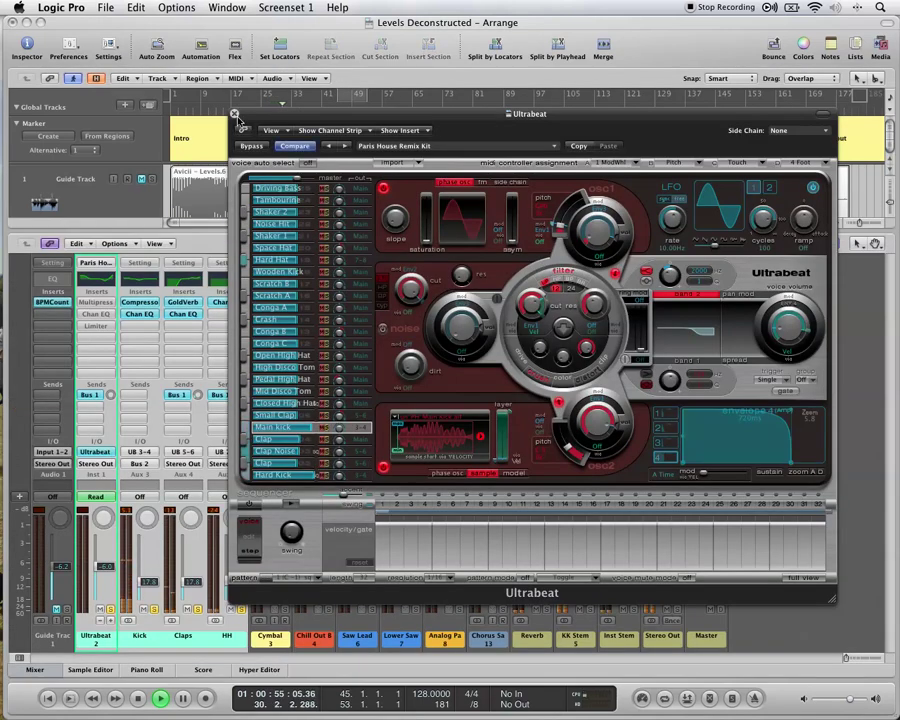
pyautogui.click(234, 115)
pyautogui.press('x')
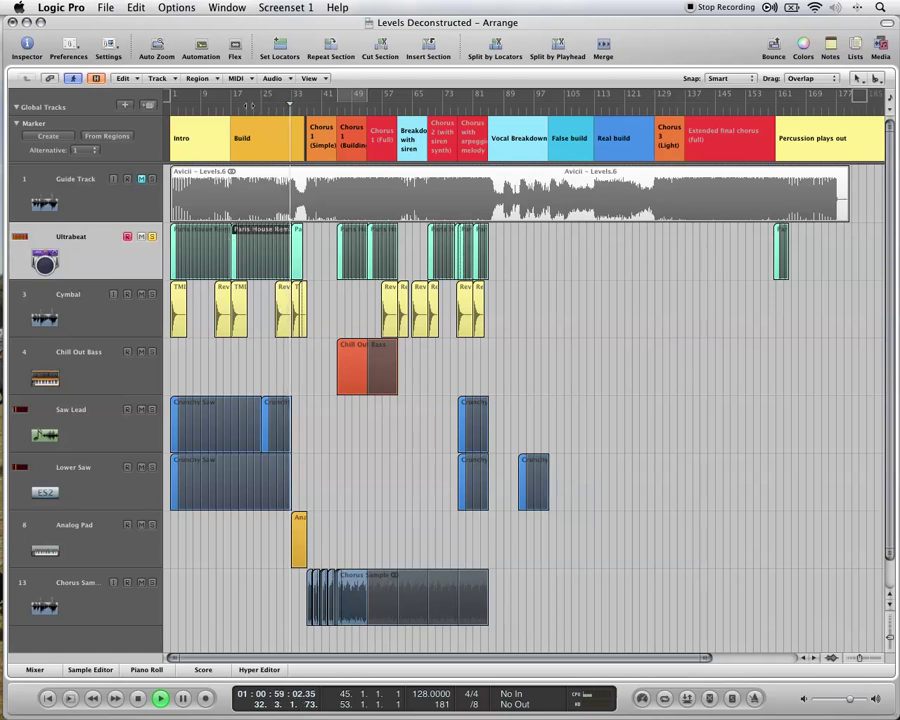
# - Reopen the Build's drum pattern in the Piano Roll and examine the differently coloured velocities of its first hi-hat notes
pyautogui.click(249, 107)
pyautogui.press('p')
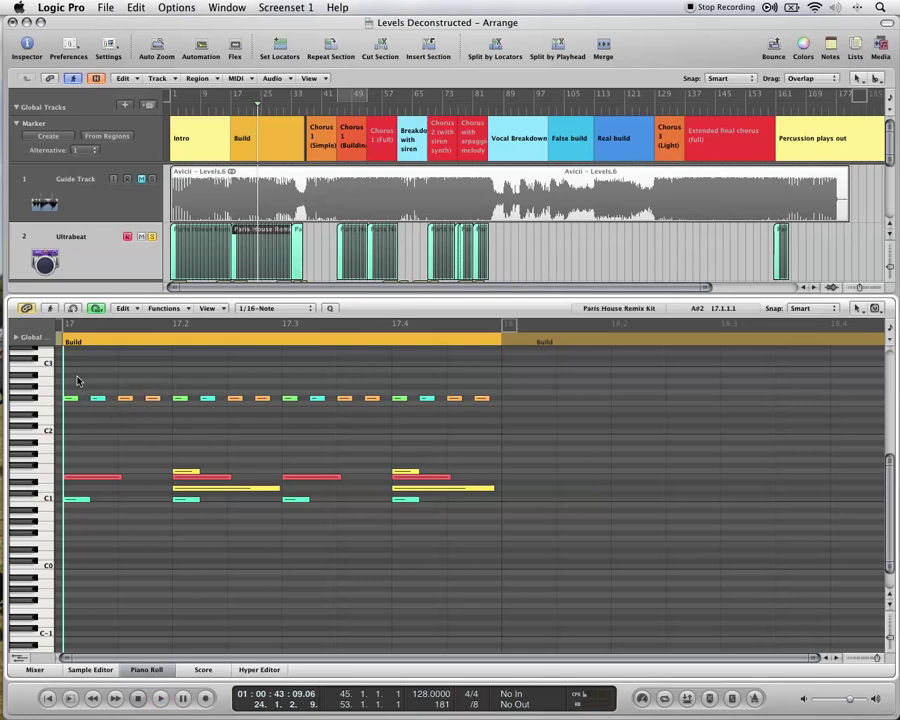
pyautogui.moveTo(77, 378); pyautogui.dragTo(110, 423)
pyautogui.click(69, 407)
pyautogui.click(70, 398)
pyautogui.click(125, 398)
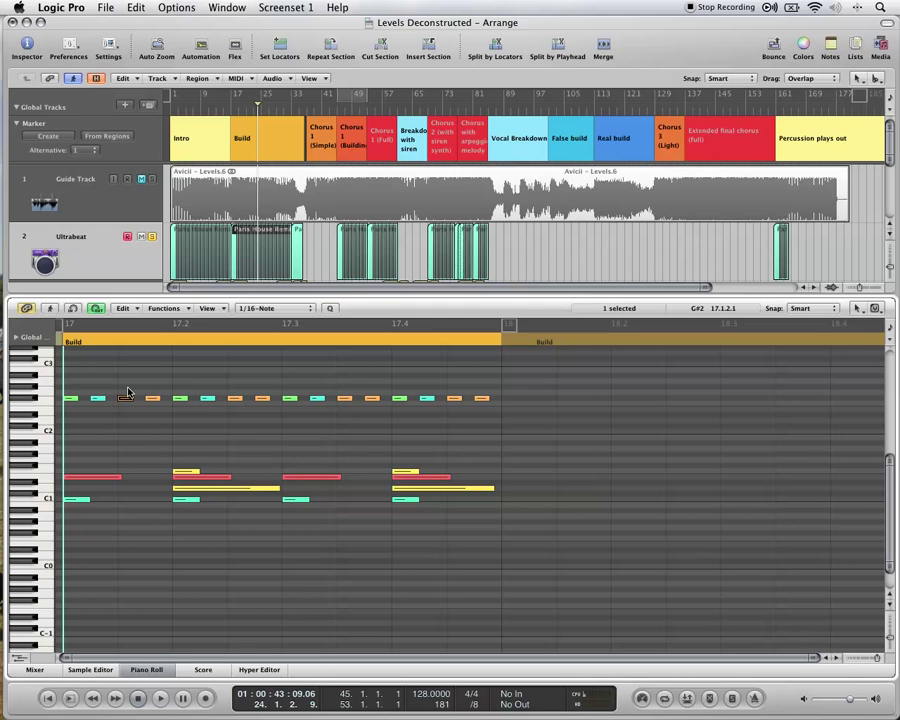